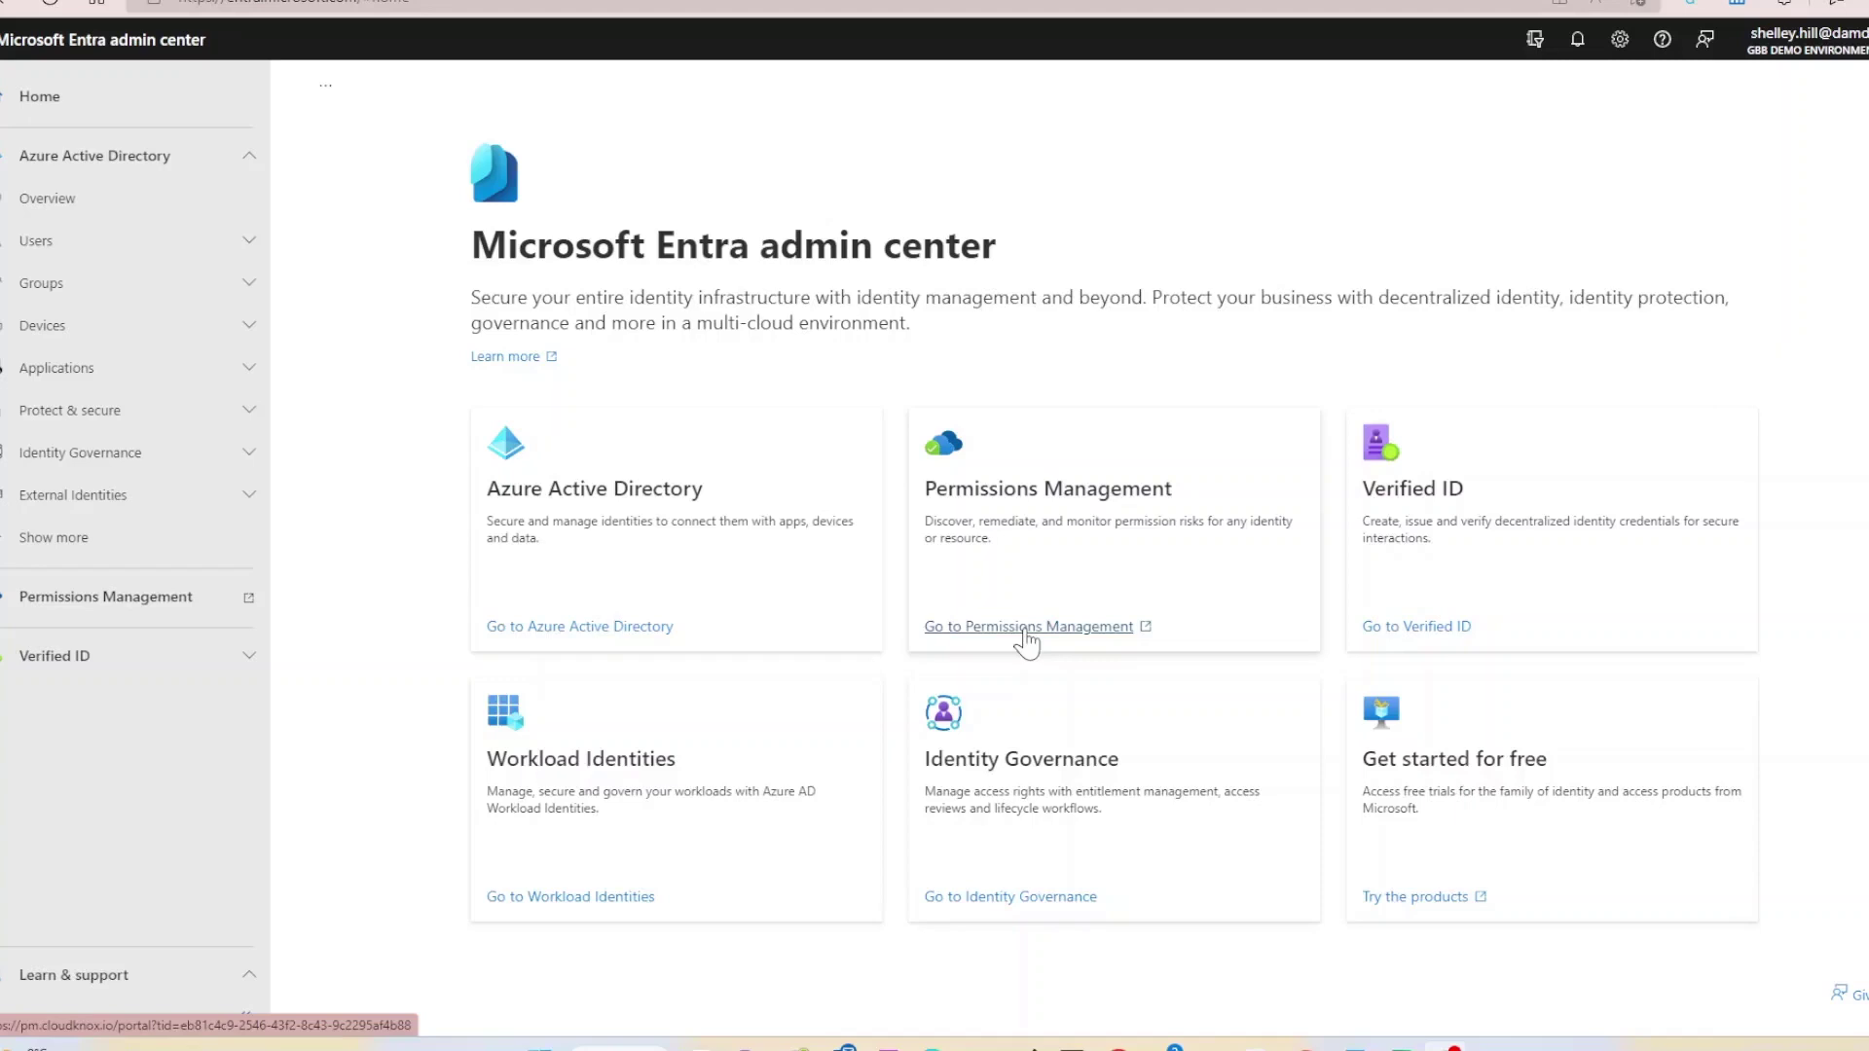
Open Reports and filter the analytics to AWS with both authorization systems included
left_click(1024, 629)
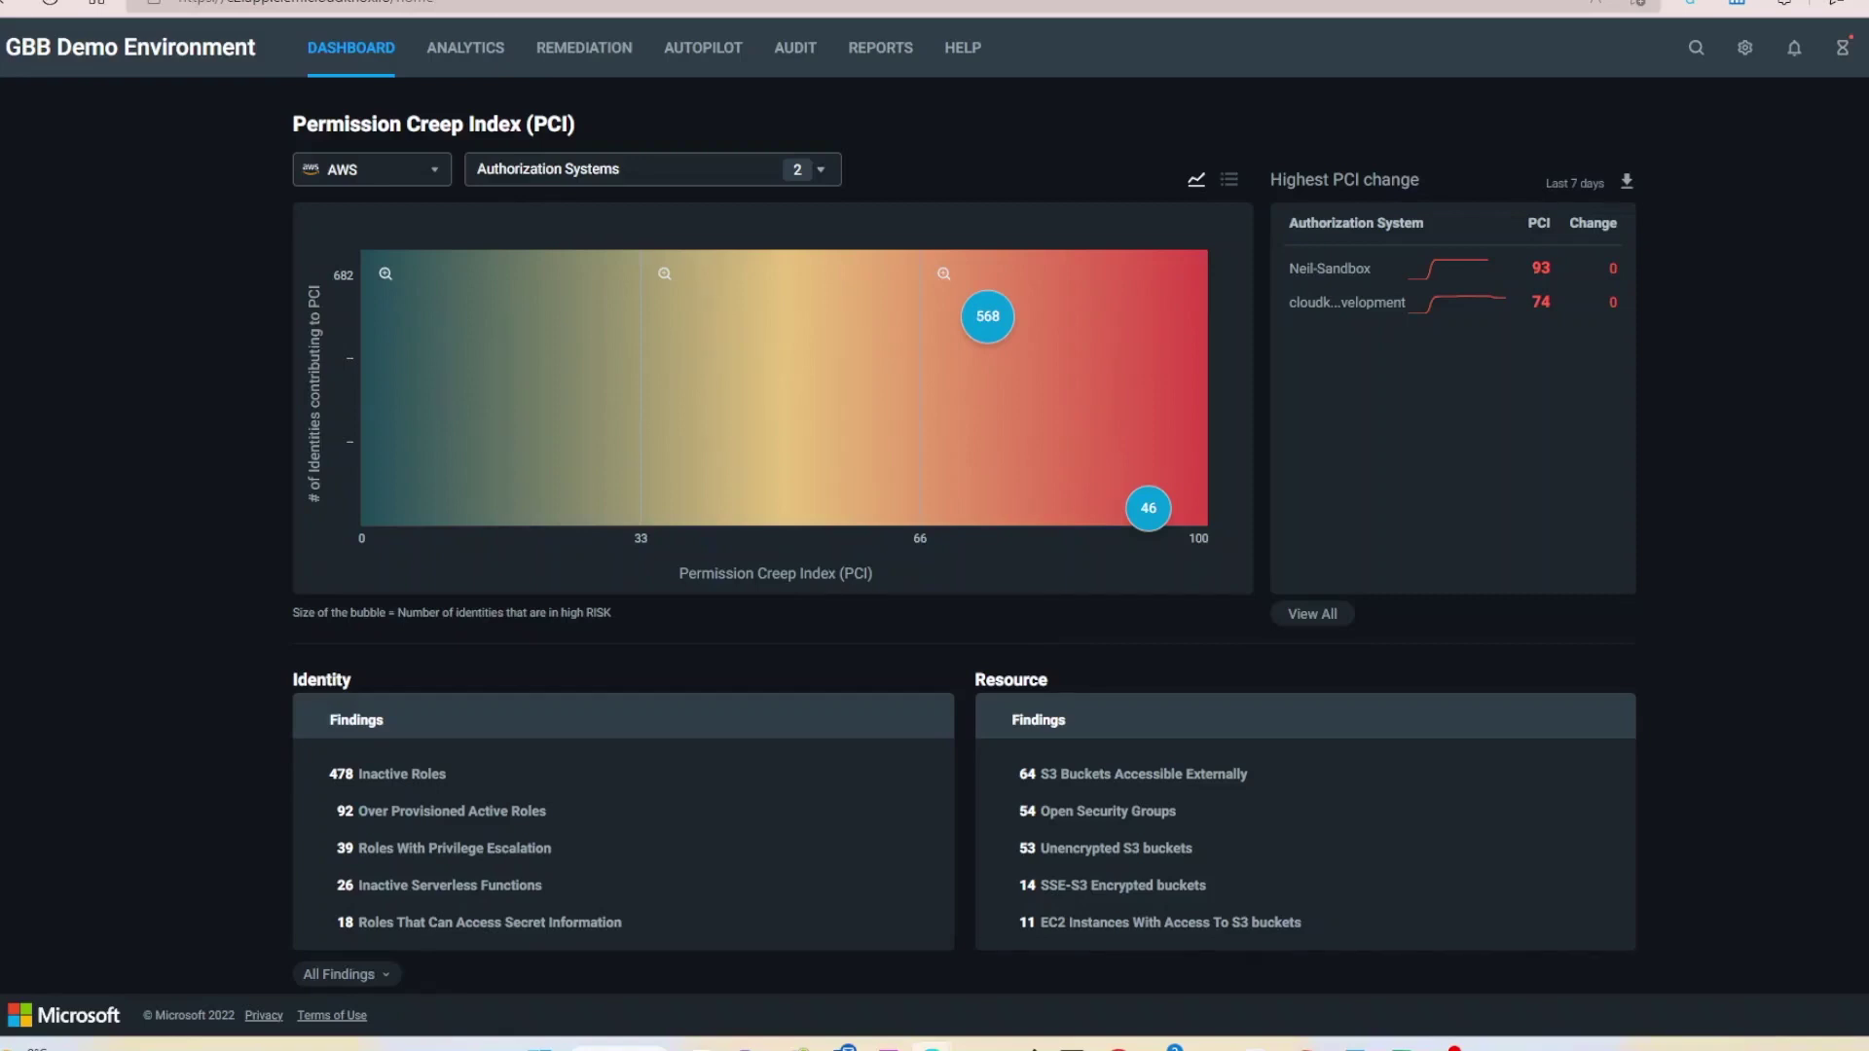
left_click(883, 56)
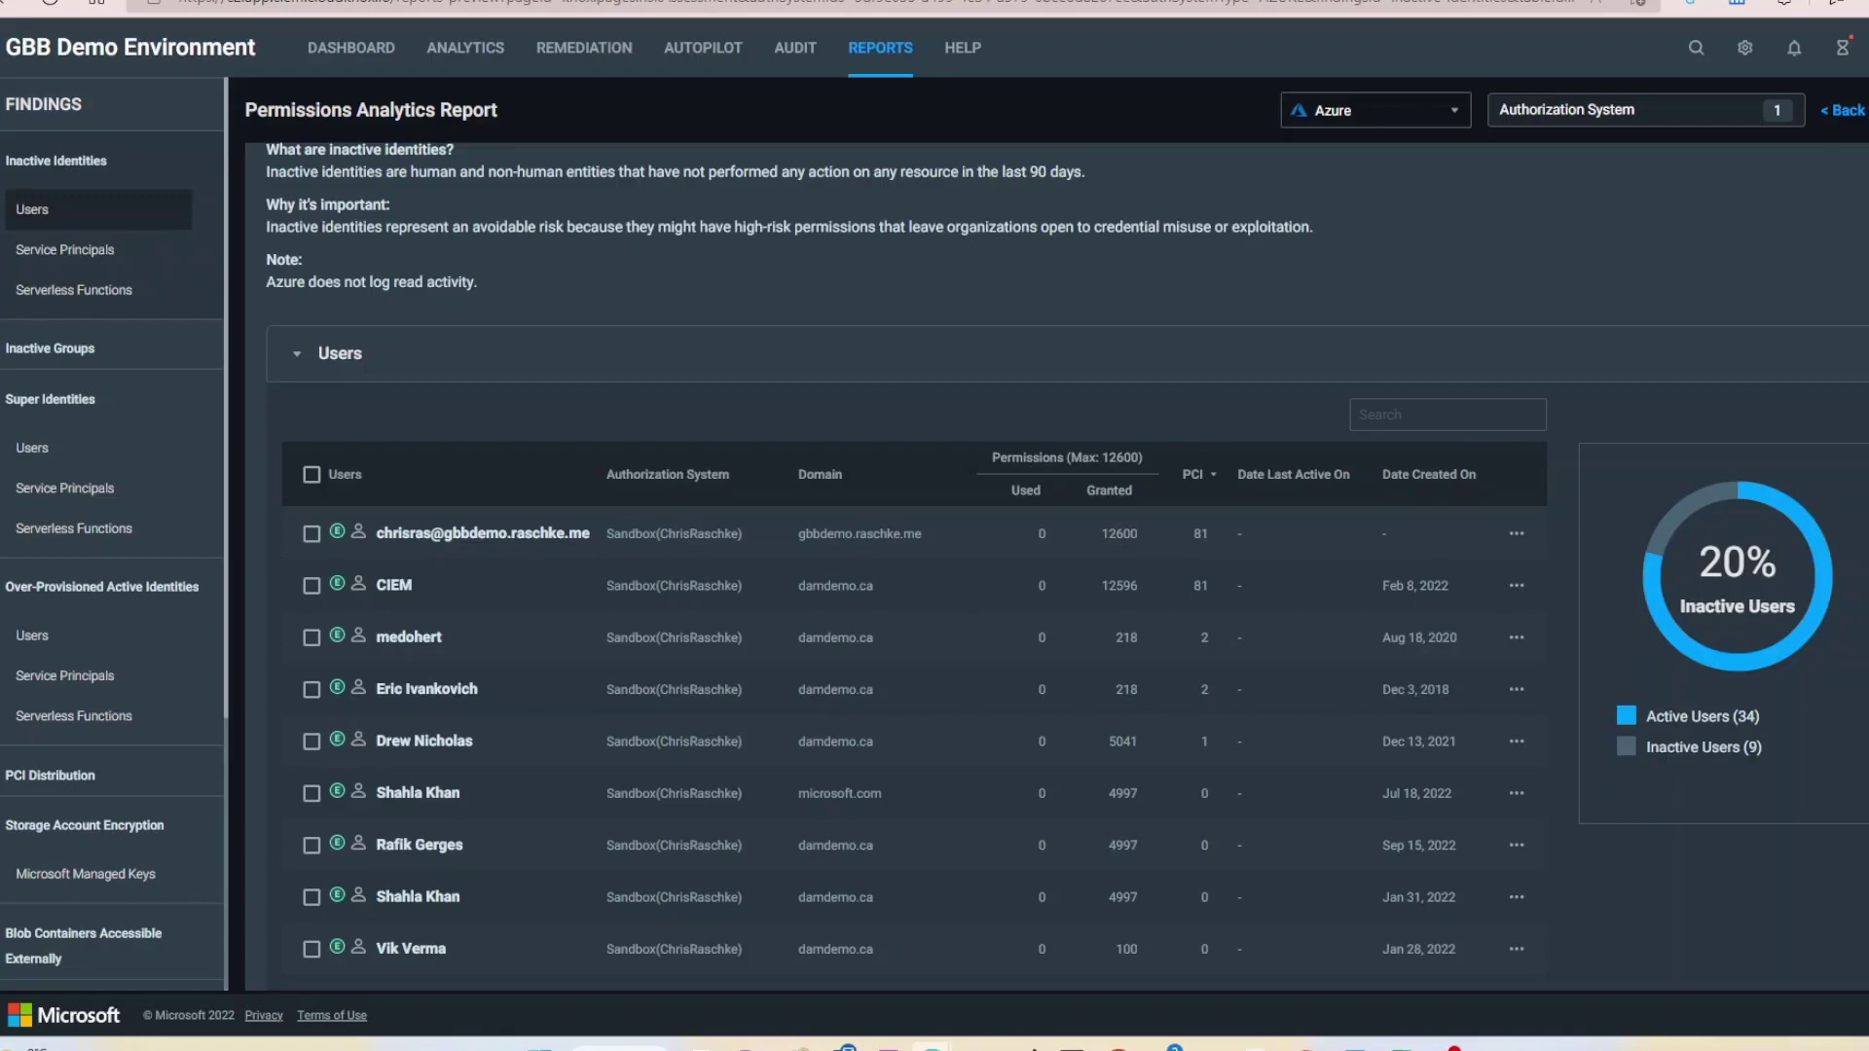
left_click(1457, 113)
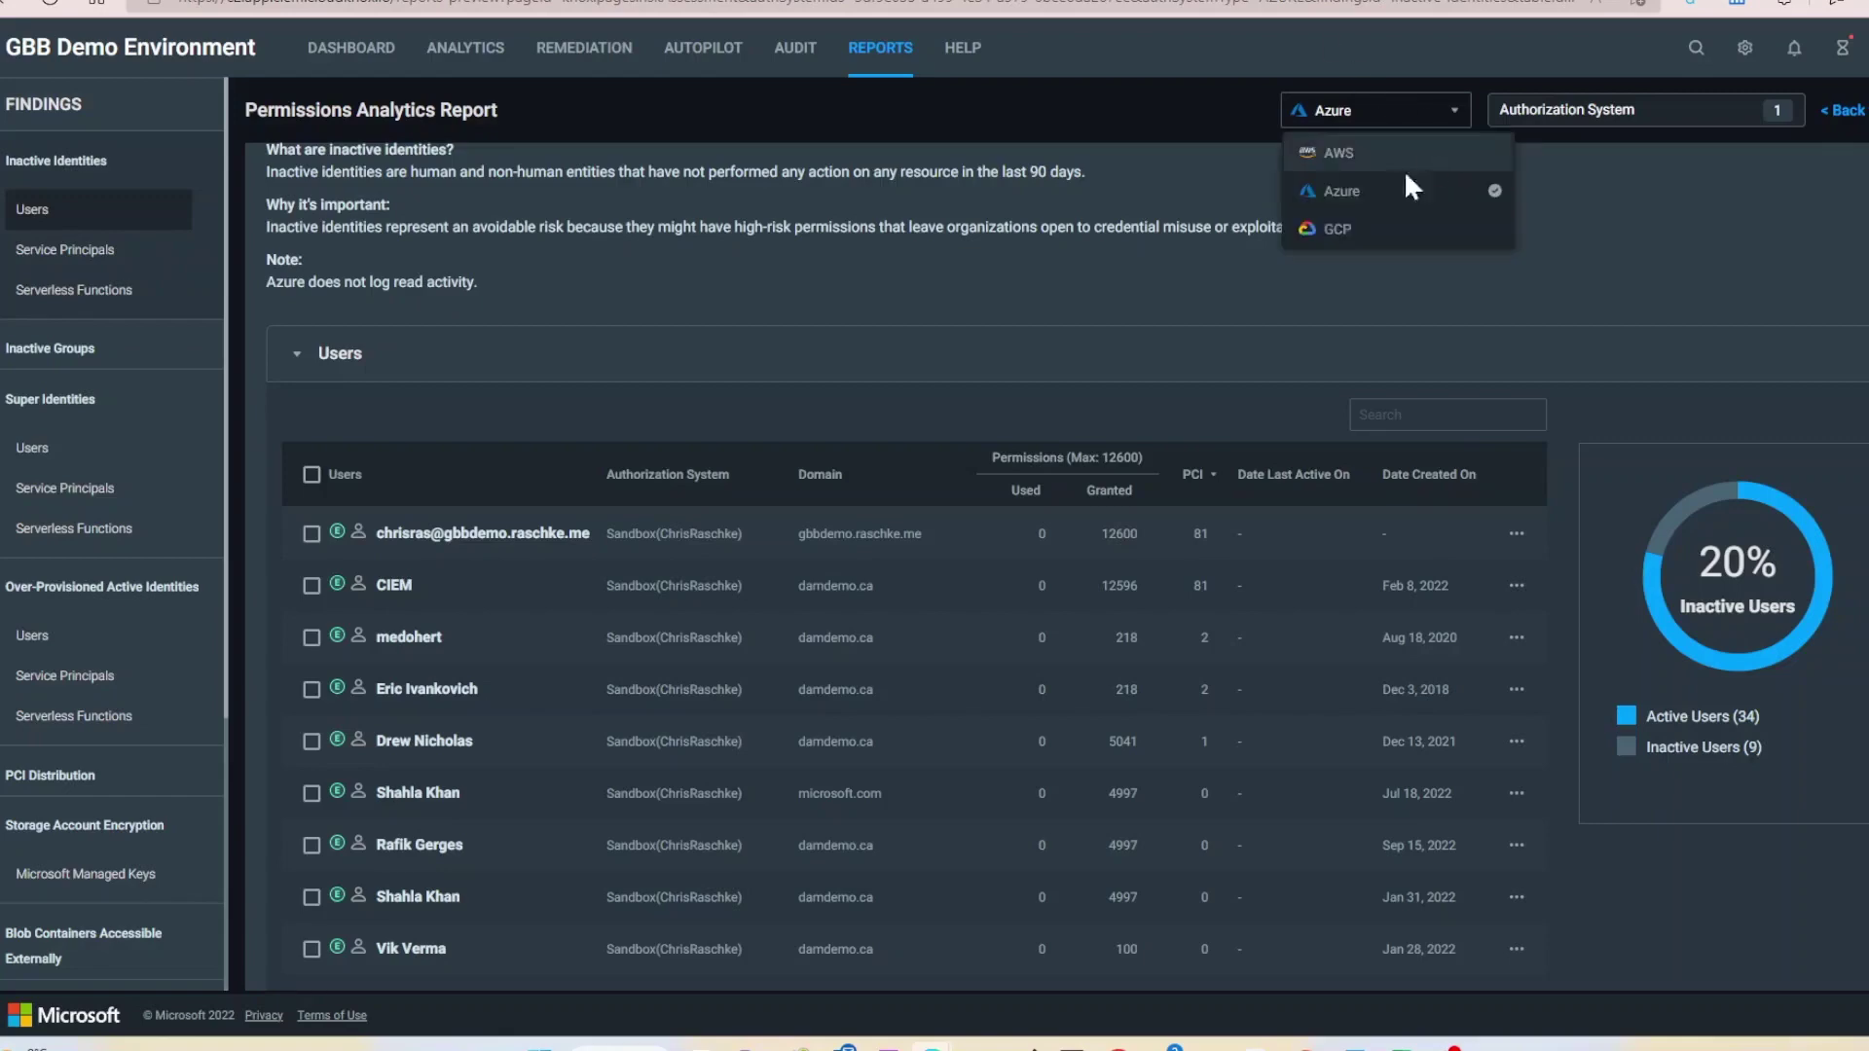
left_click(1376, 167)
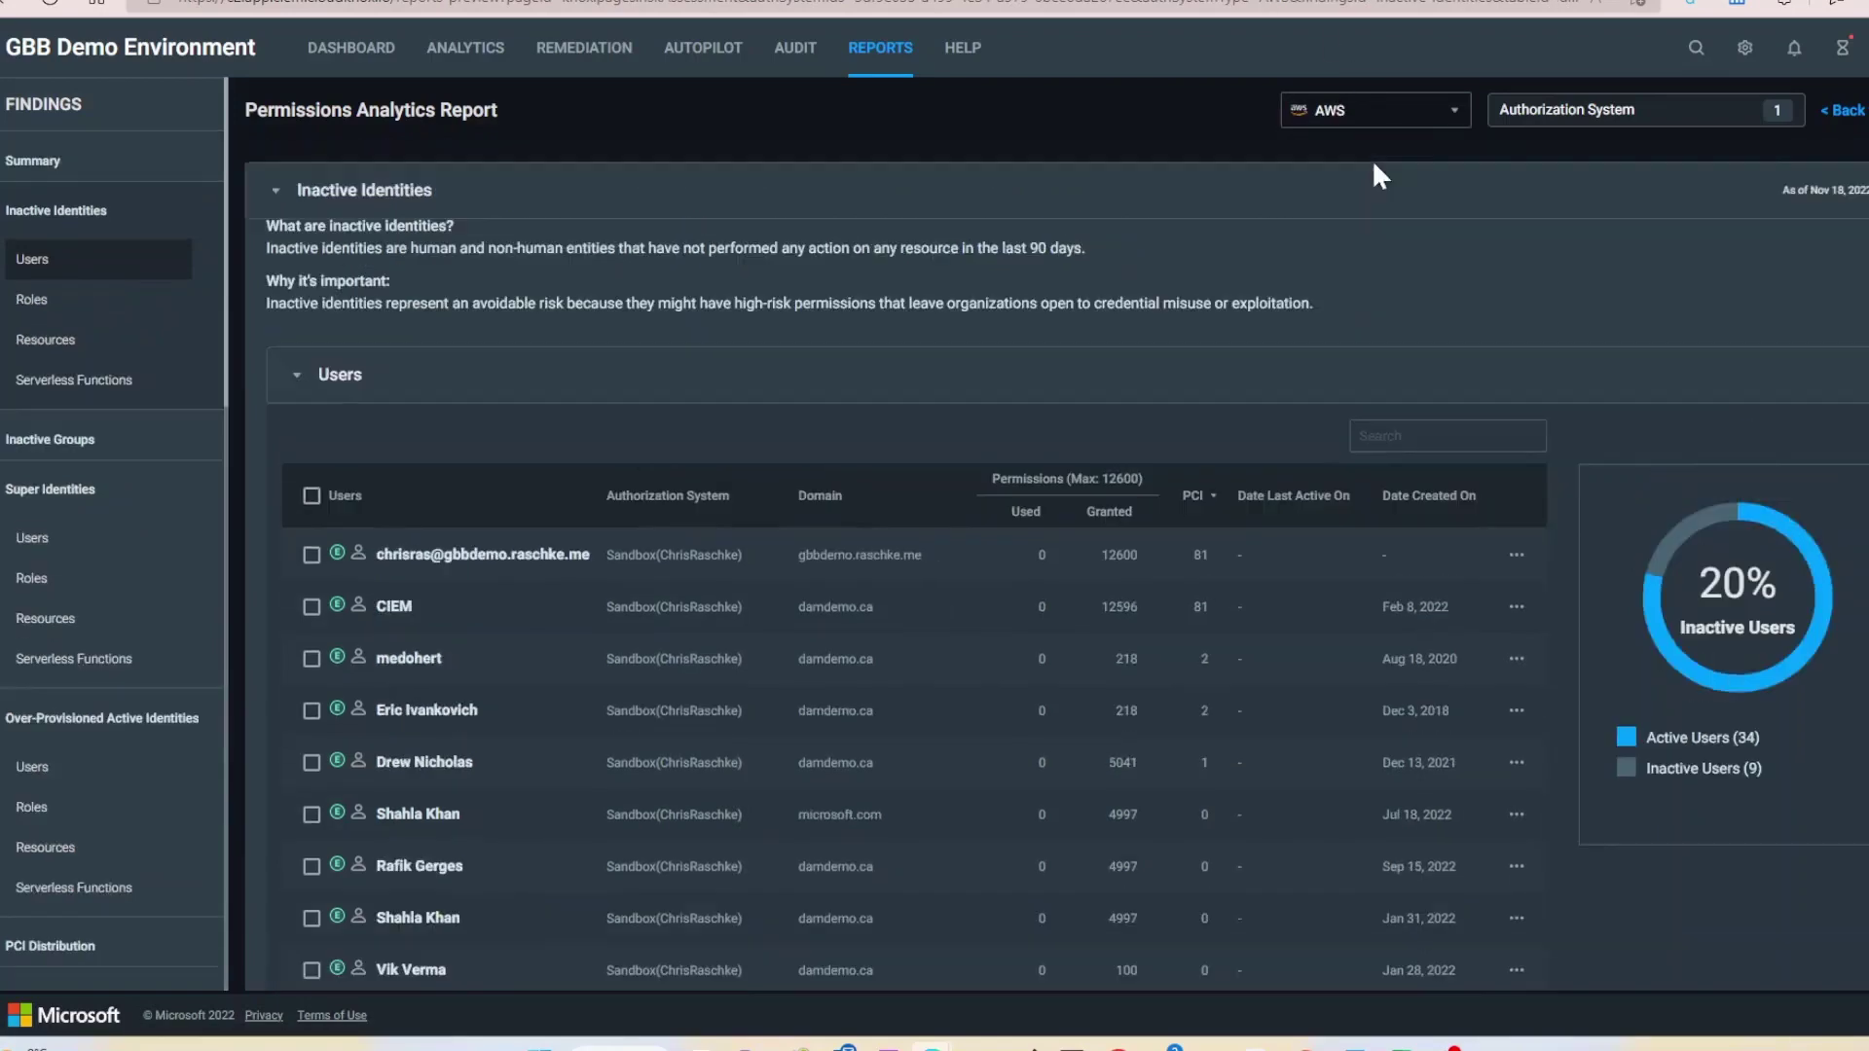
left_click(1767, 113)
left_click(1646, 380)
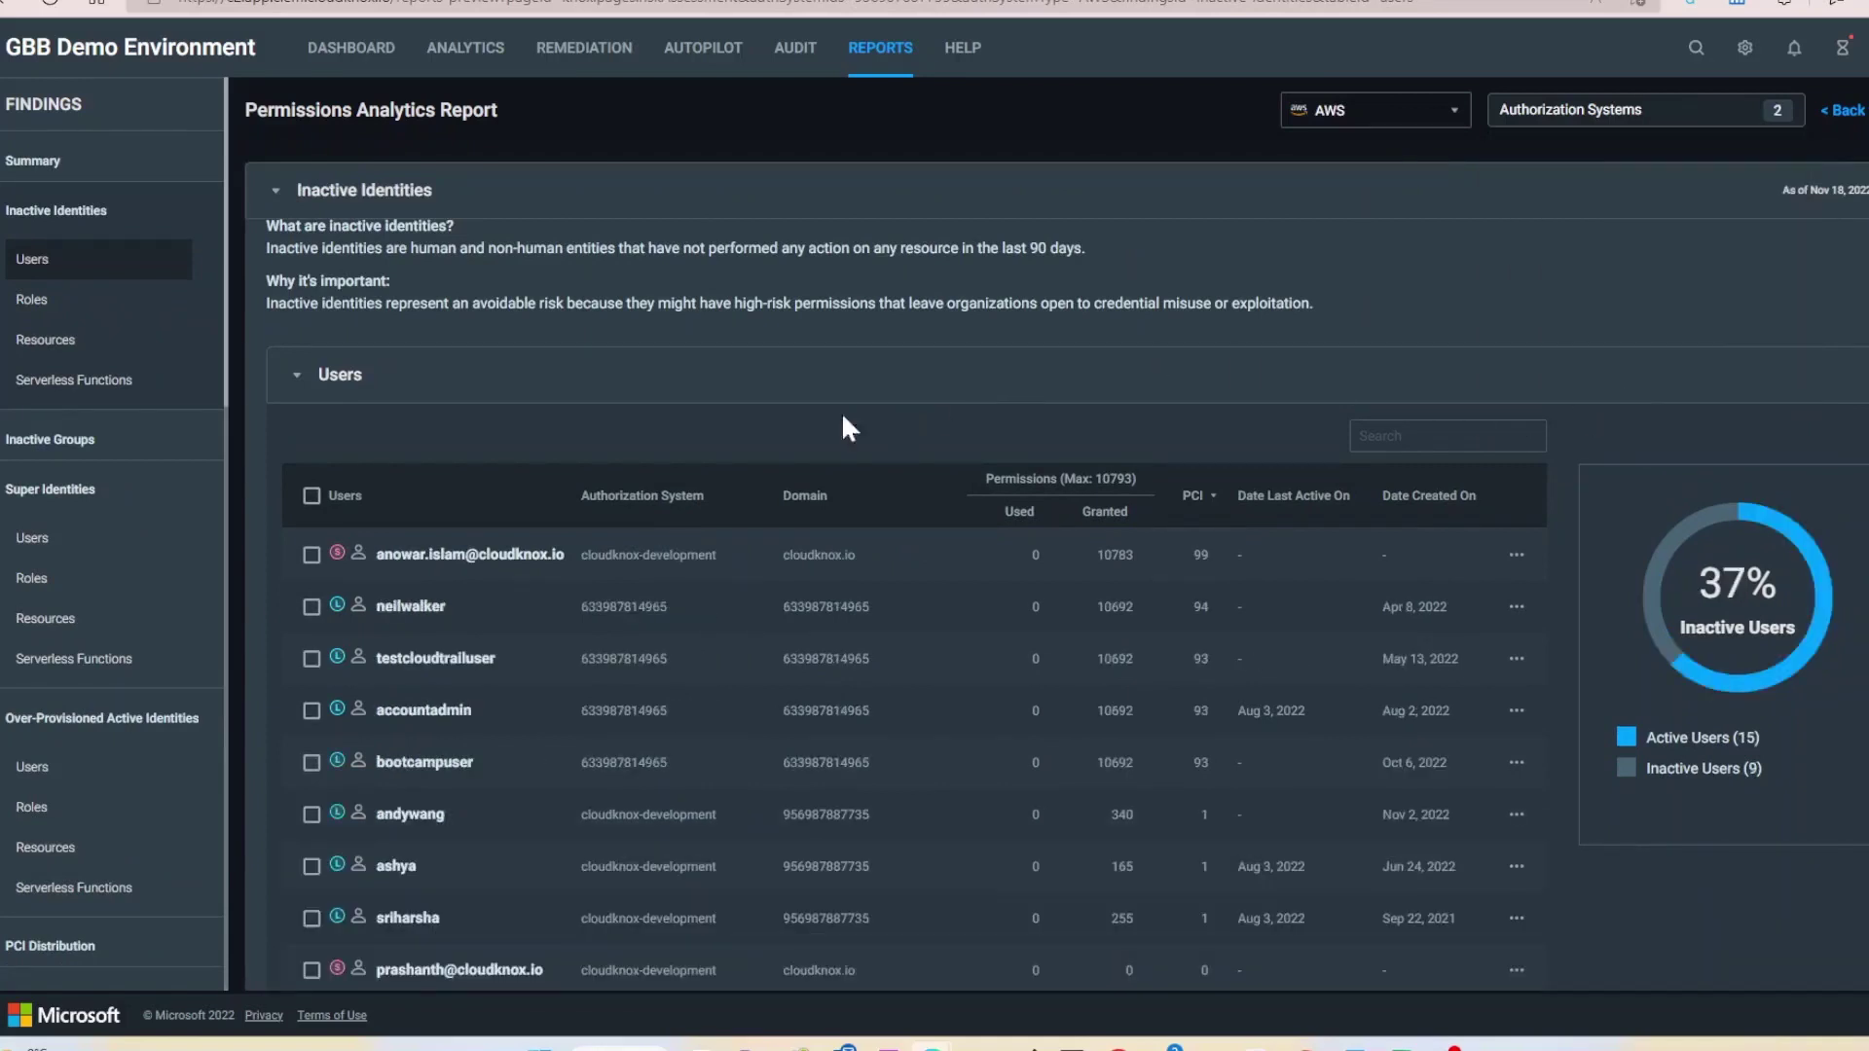
Browse the Findings sidebar to Inactive Identities > Users, showing 37% inactive users
left_click(53, 440)
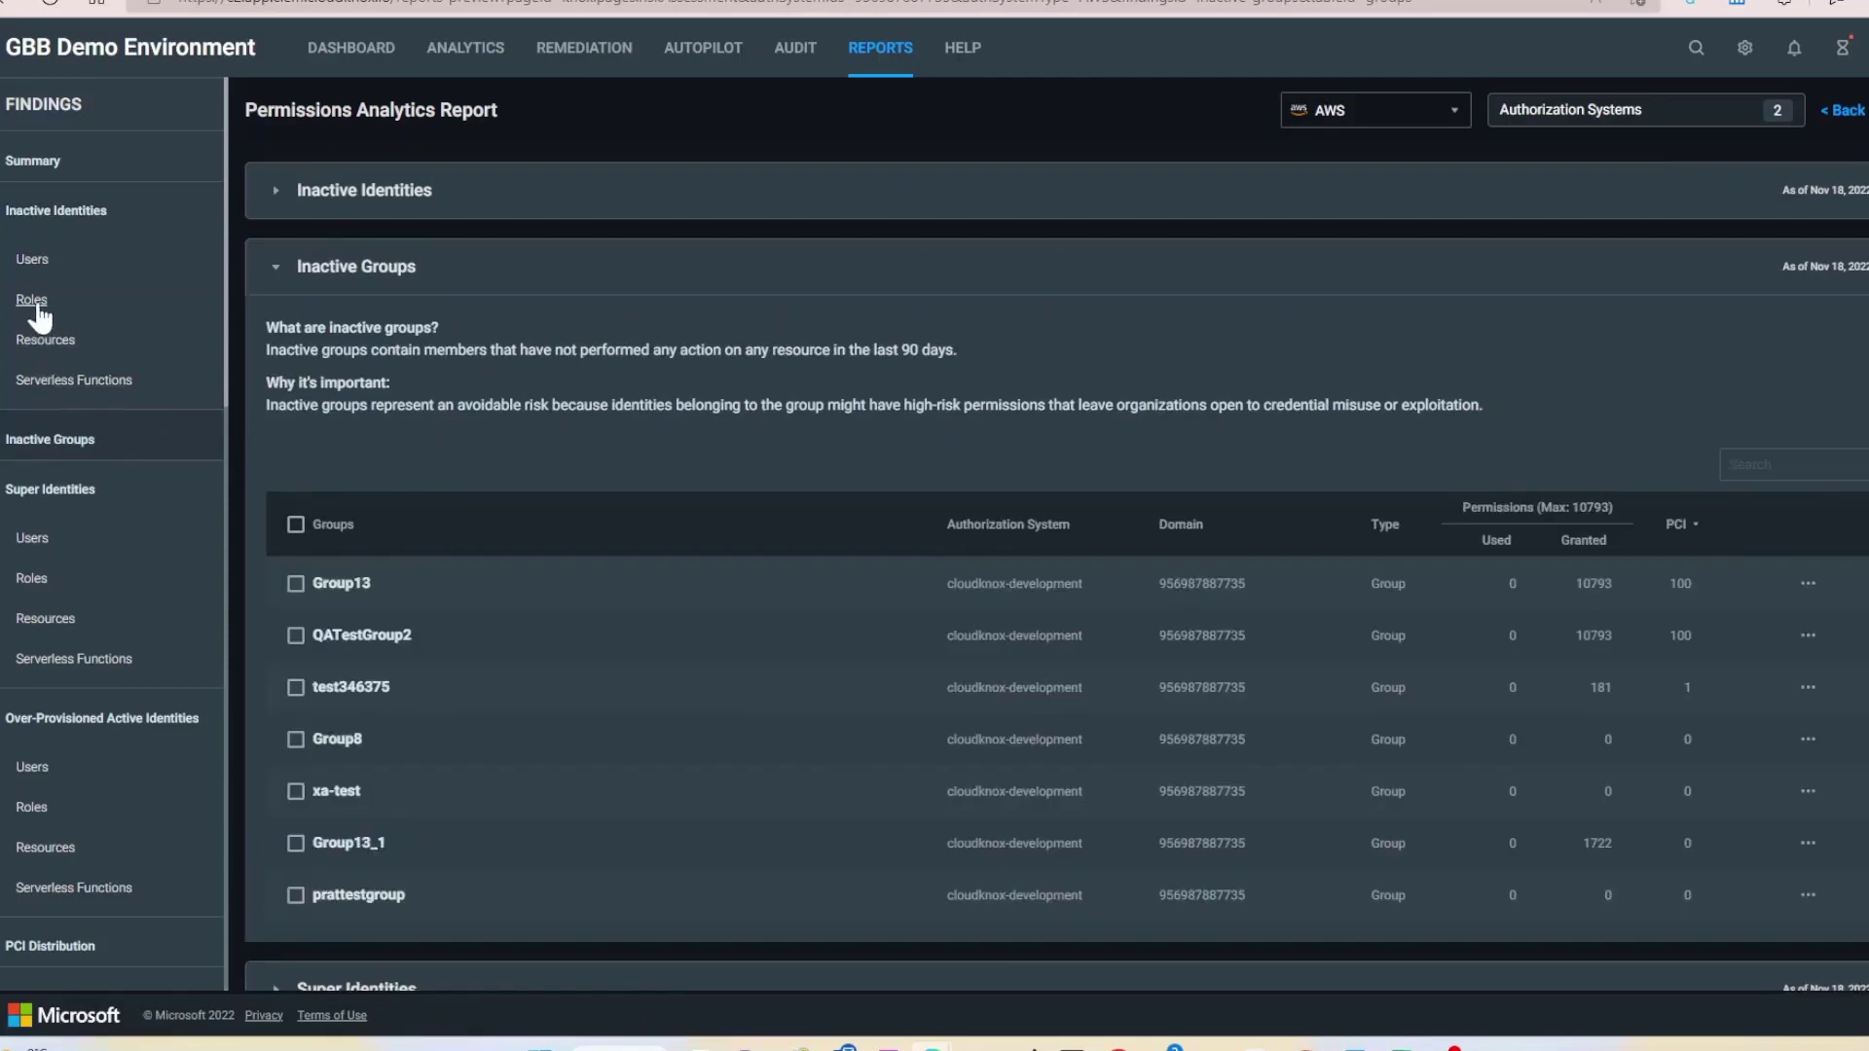
left_click(40, 382)
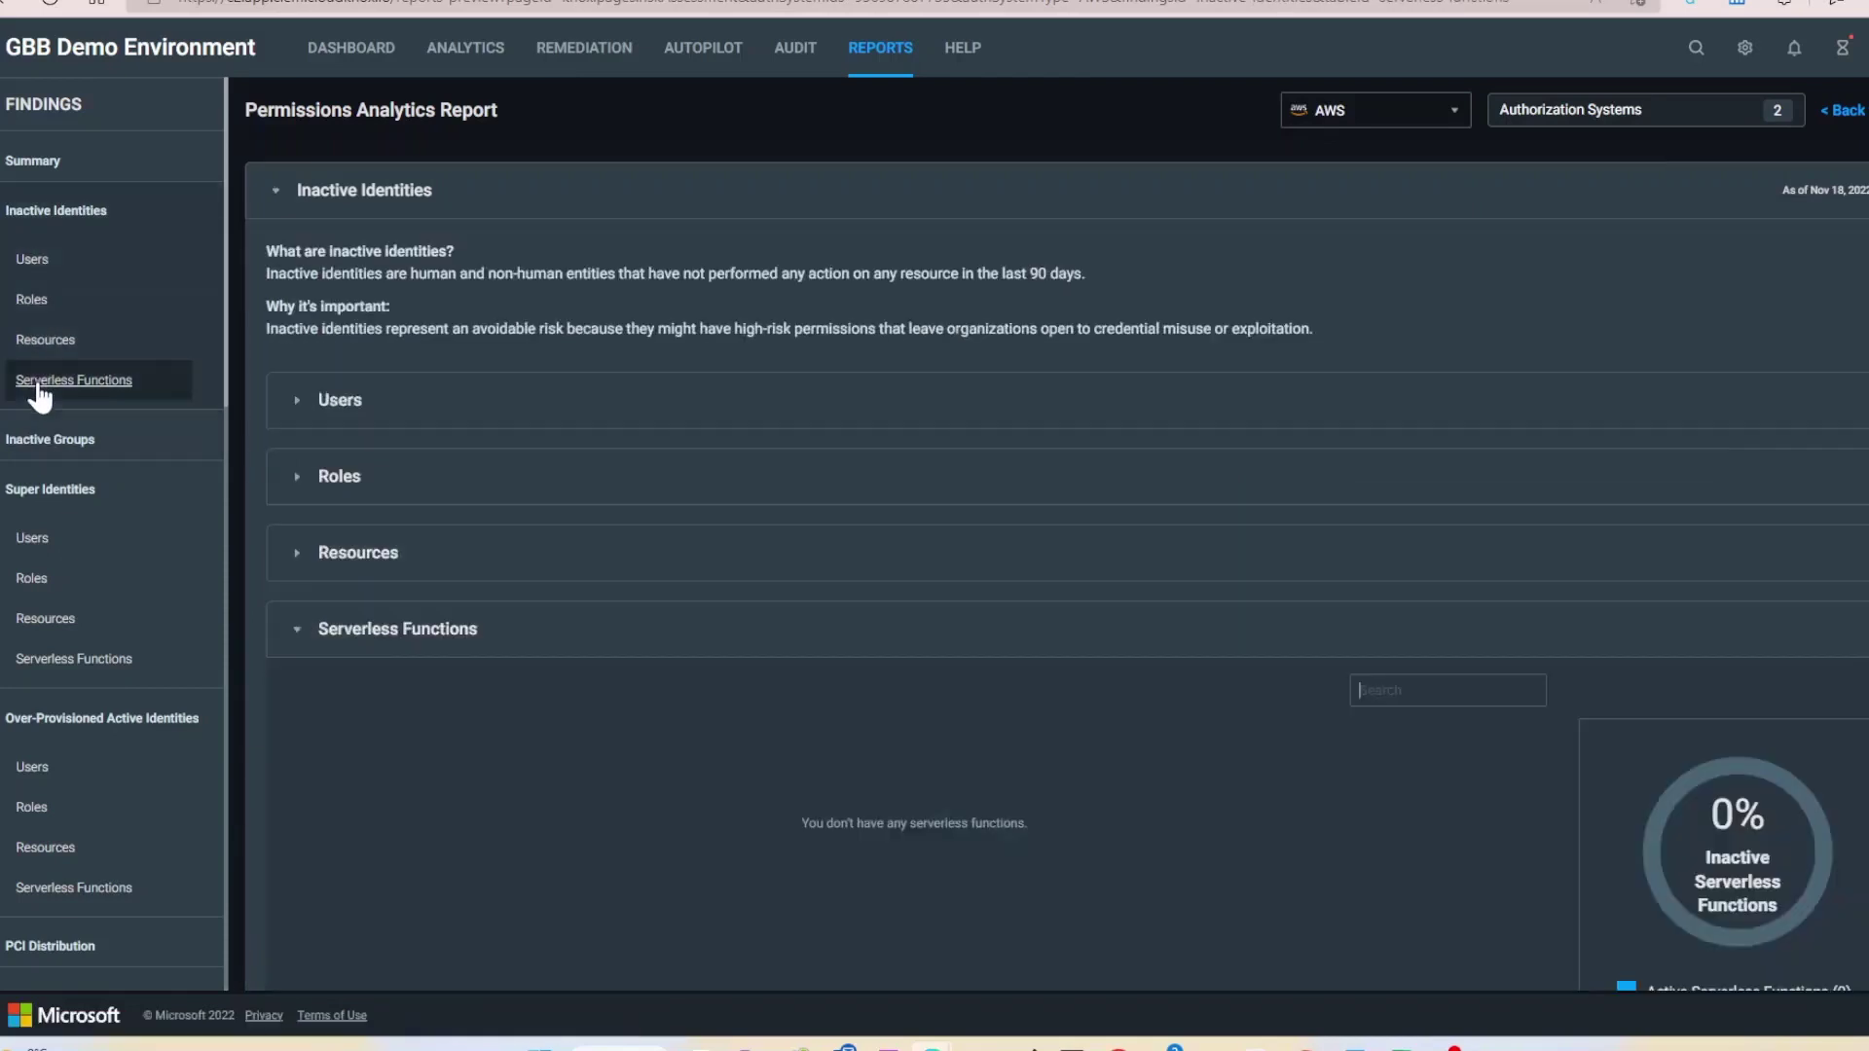
left_click(32, 300)
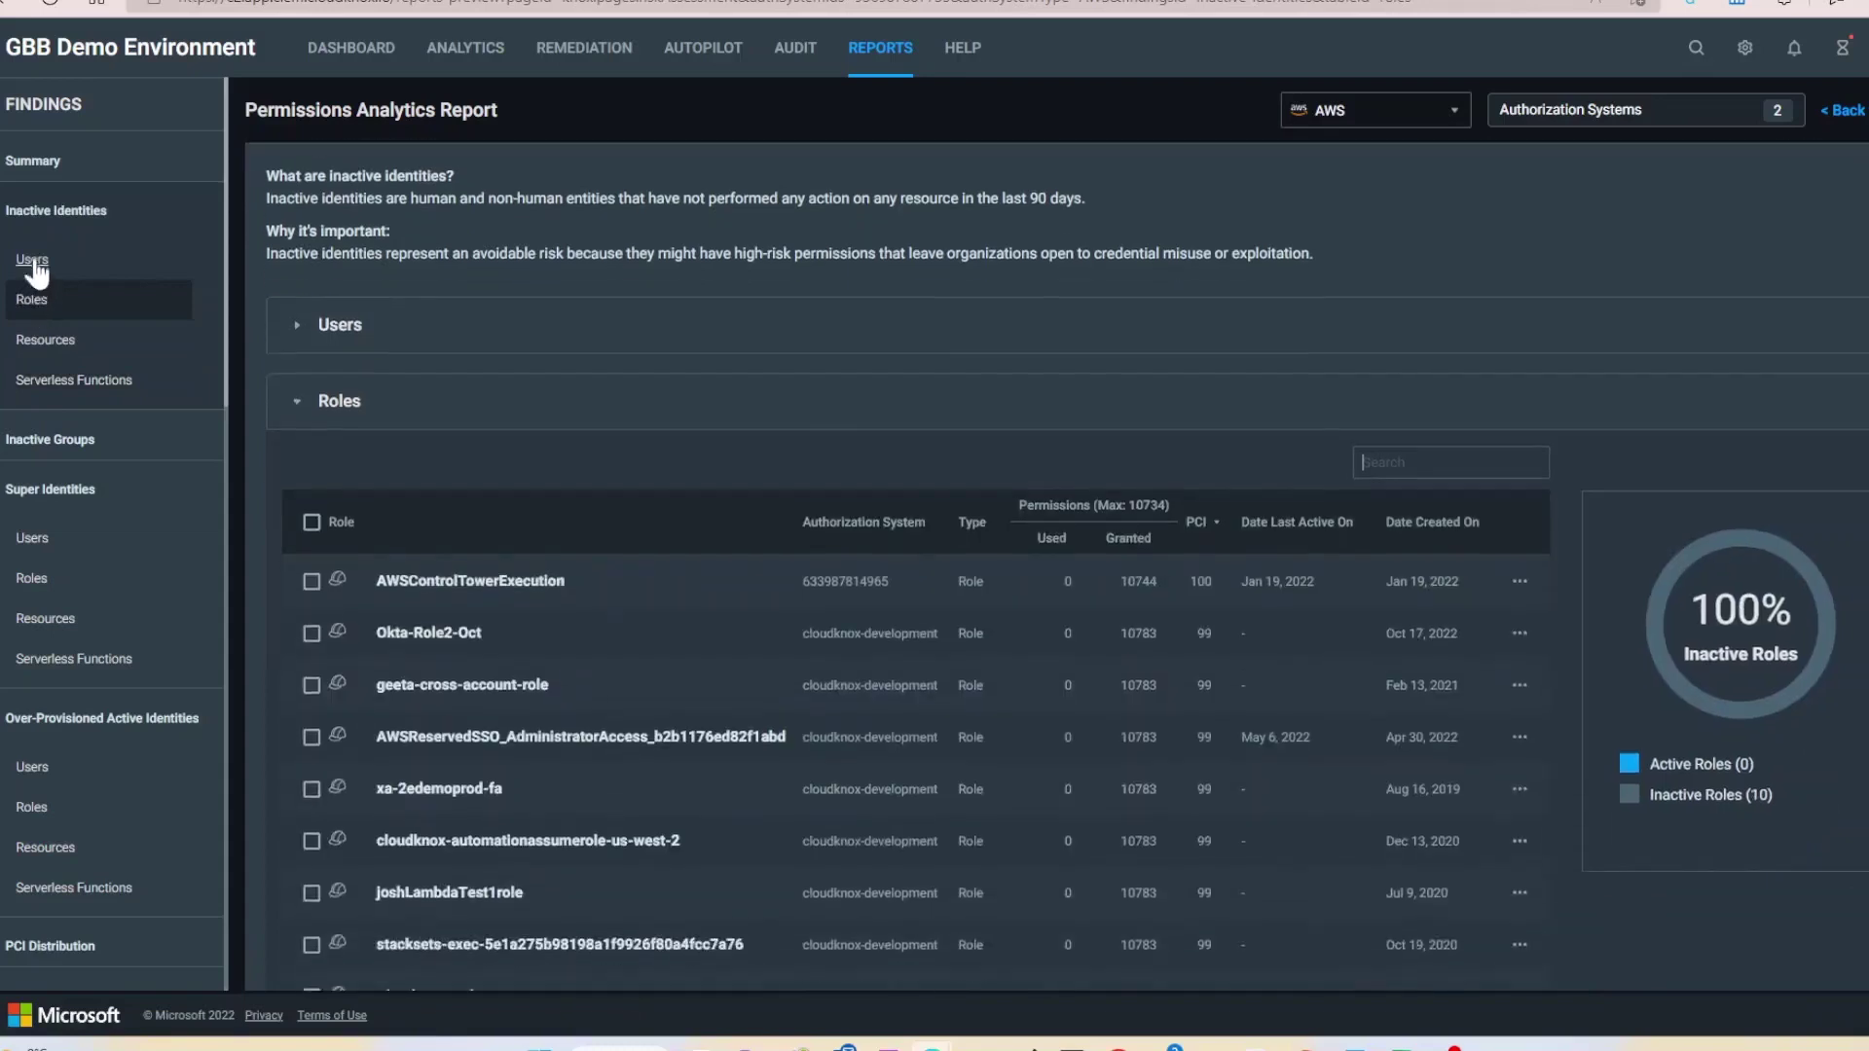
left_click(33, 261)
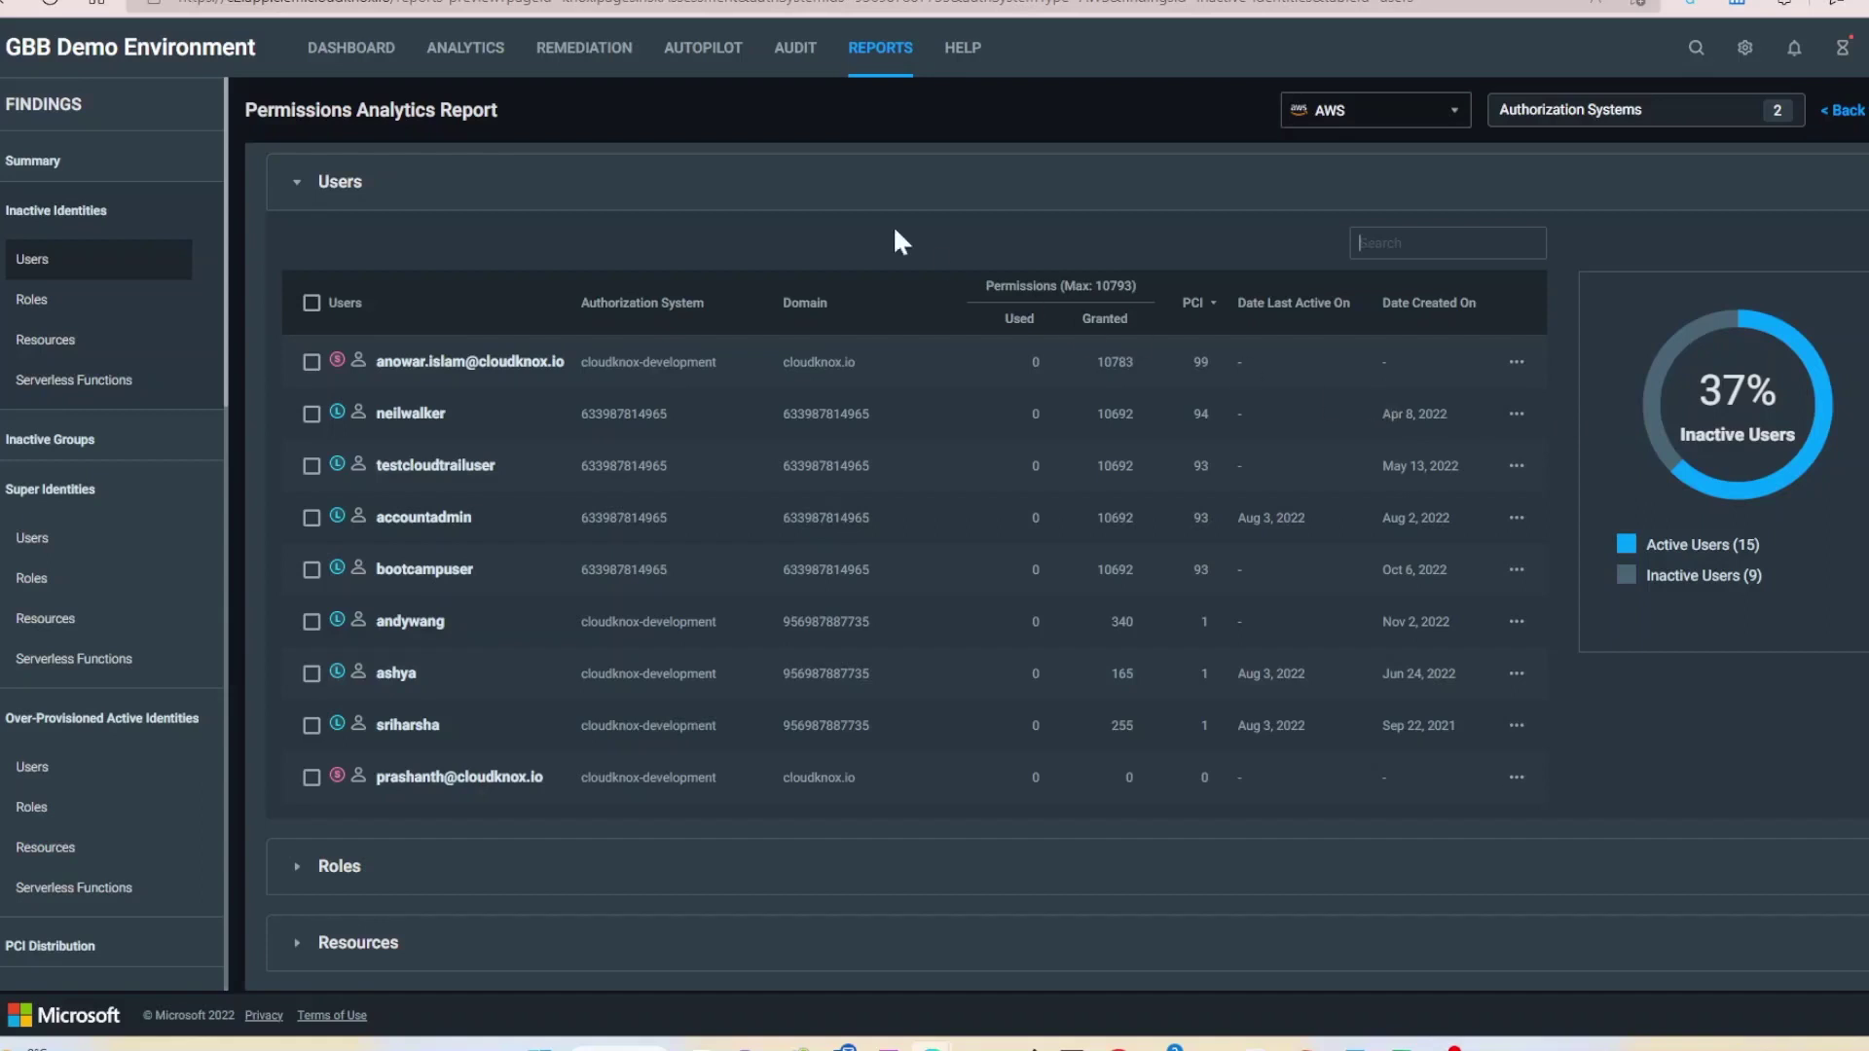
Open the Permissions tab under Remediation
left_click(598, 51)
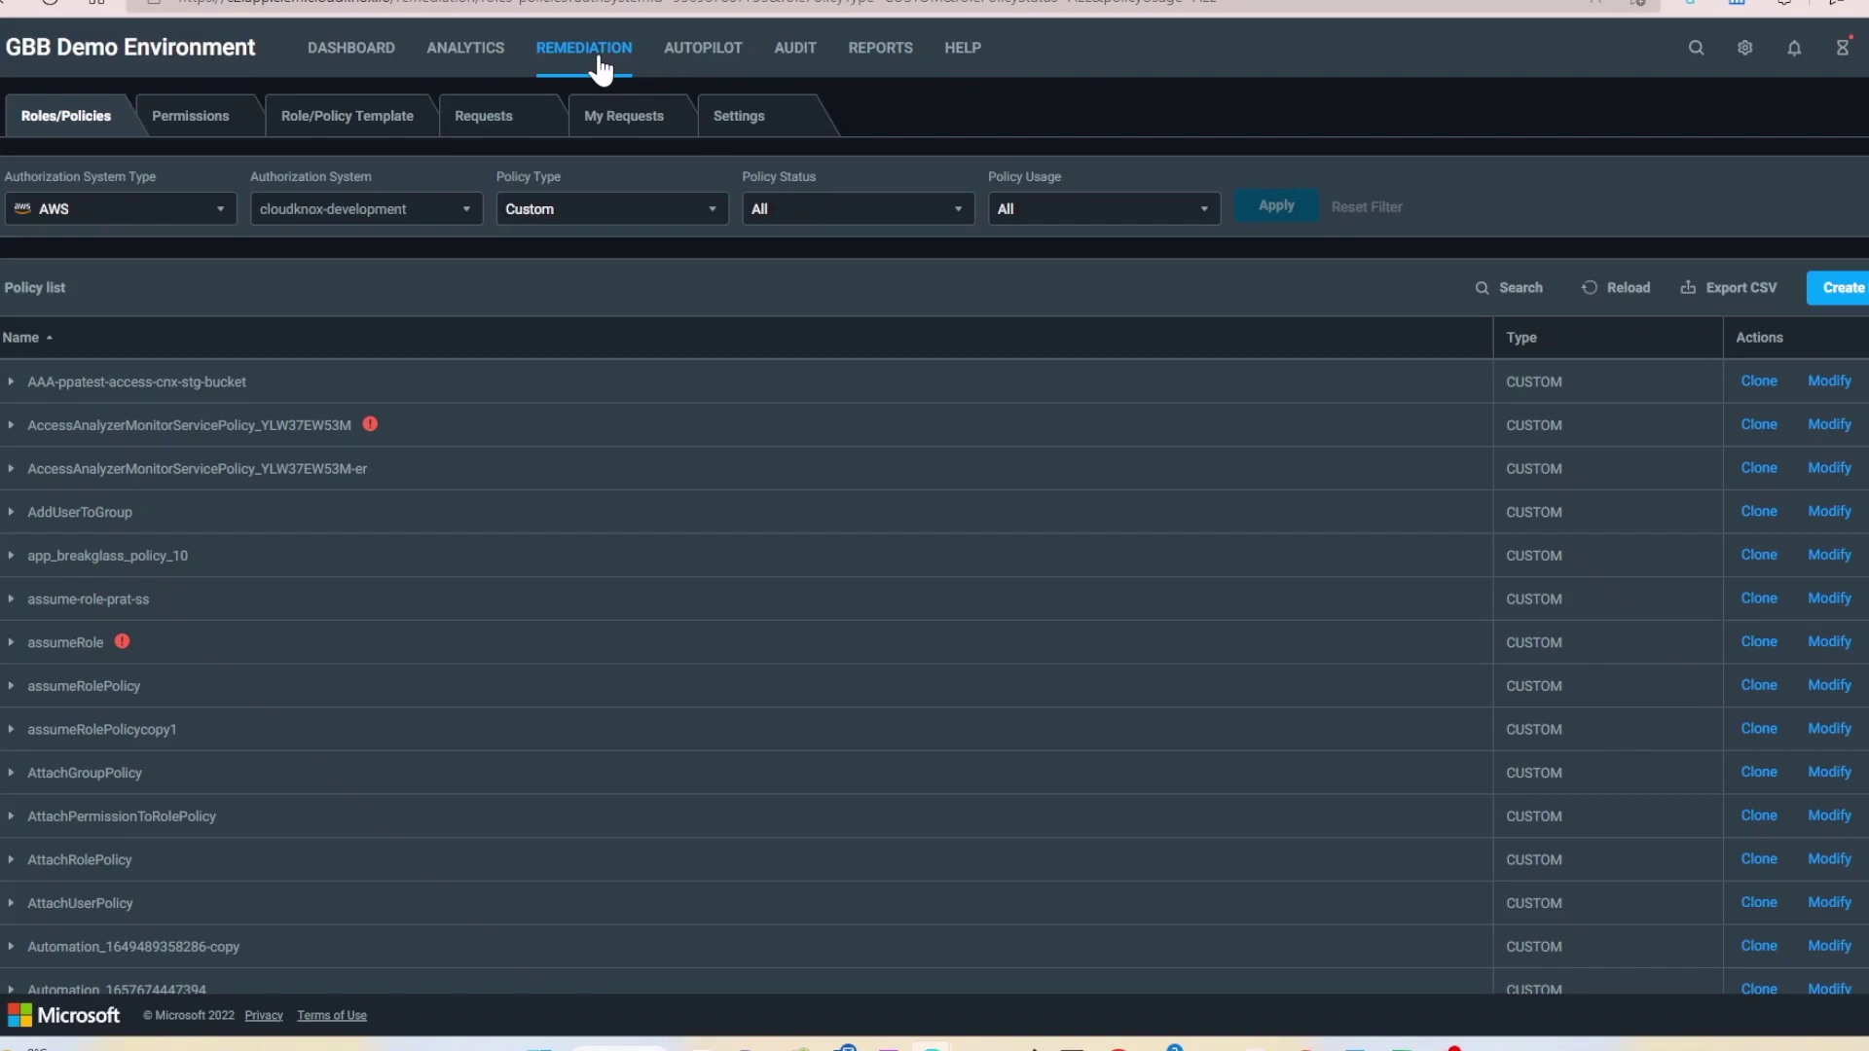
left_click(207, 125)
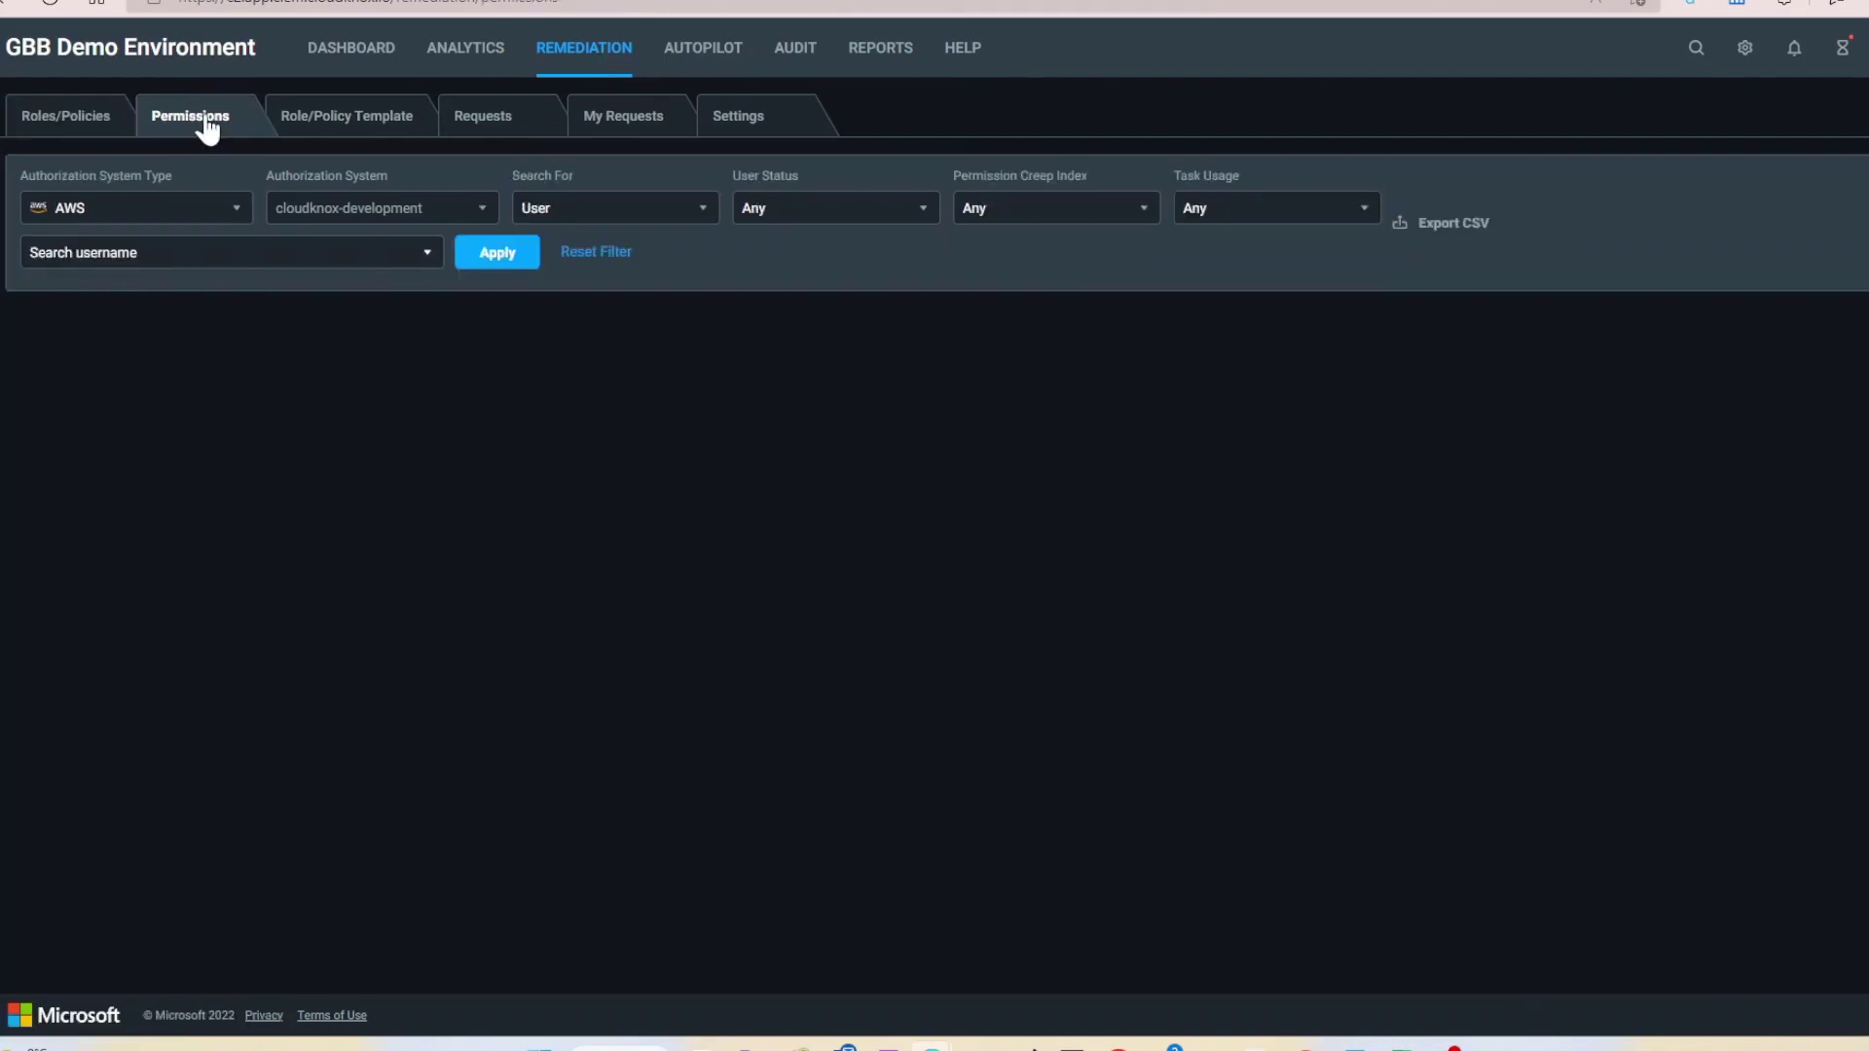
left_click(527, 255)
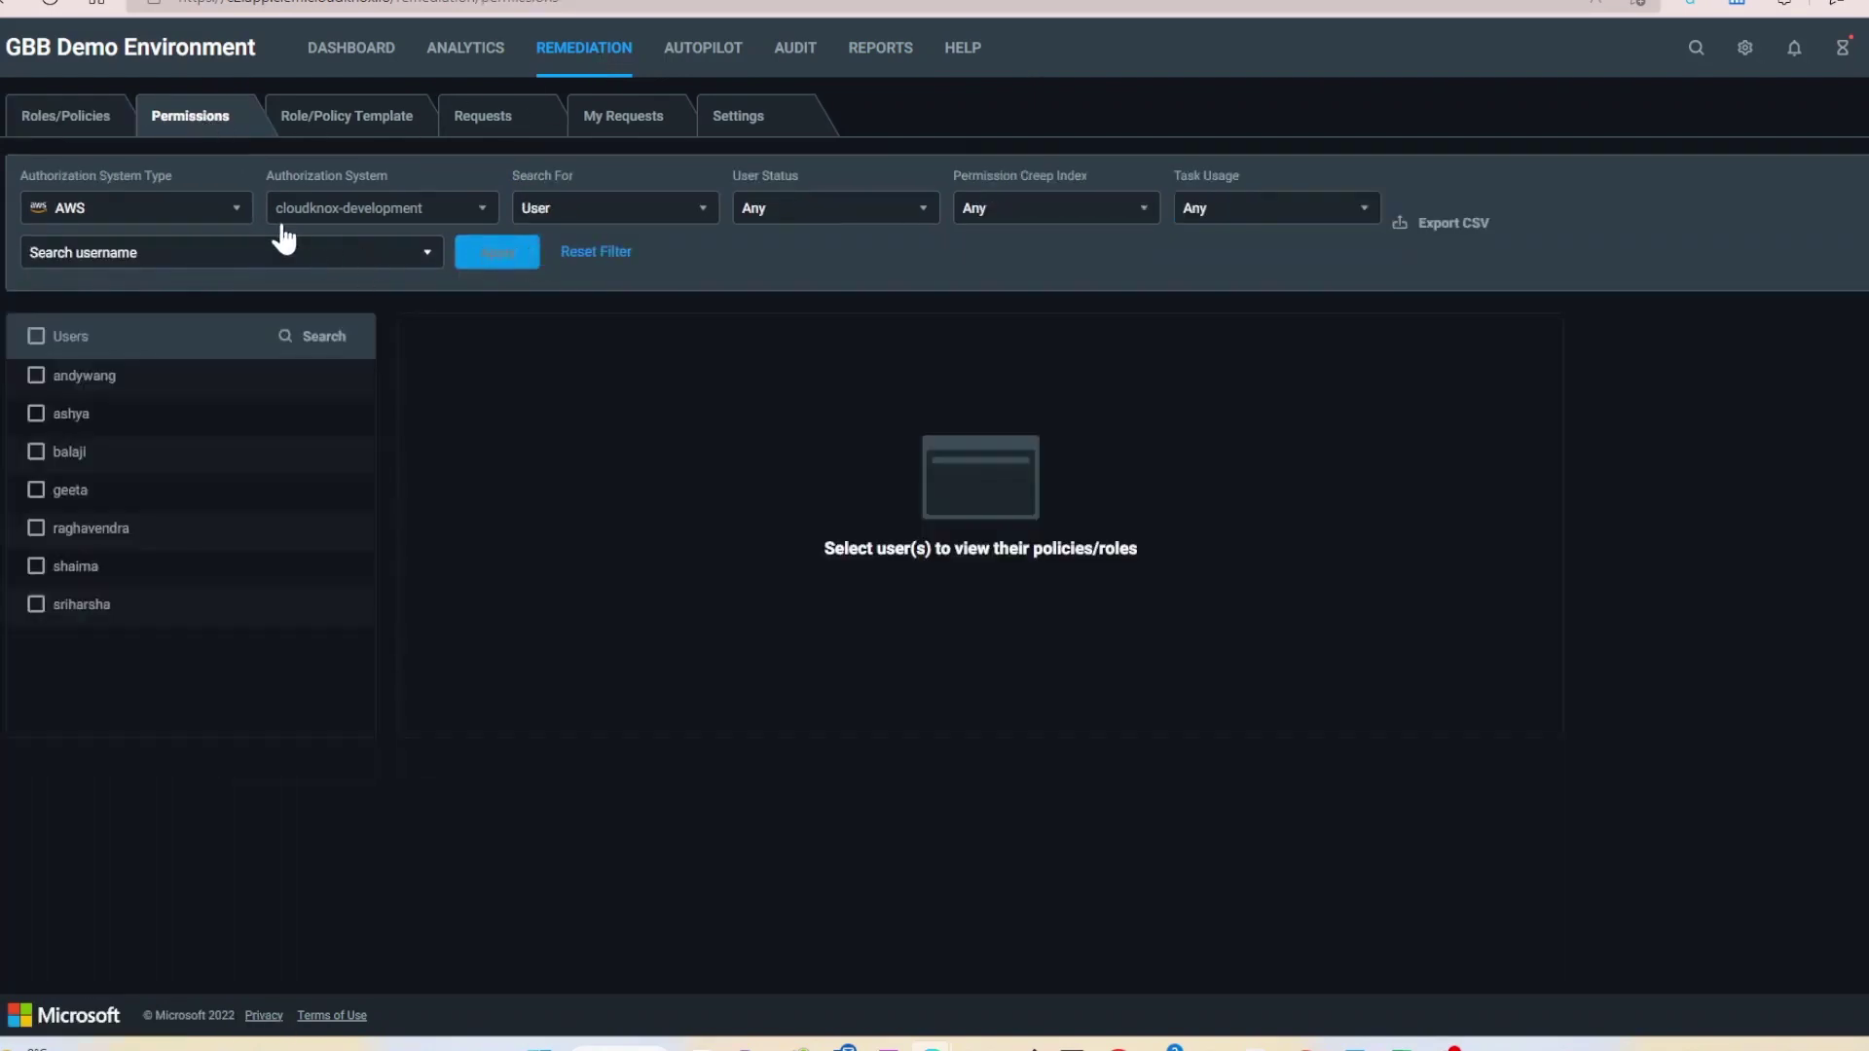
Filter to inactive Azure managed identities and show mdltest's five role assignments
left_click(238, 216)
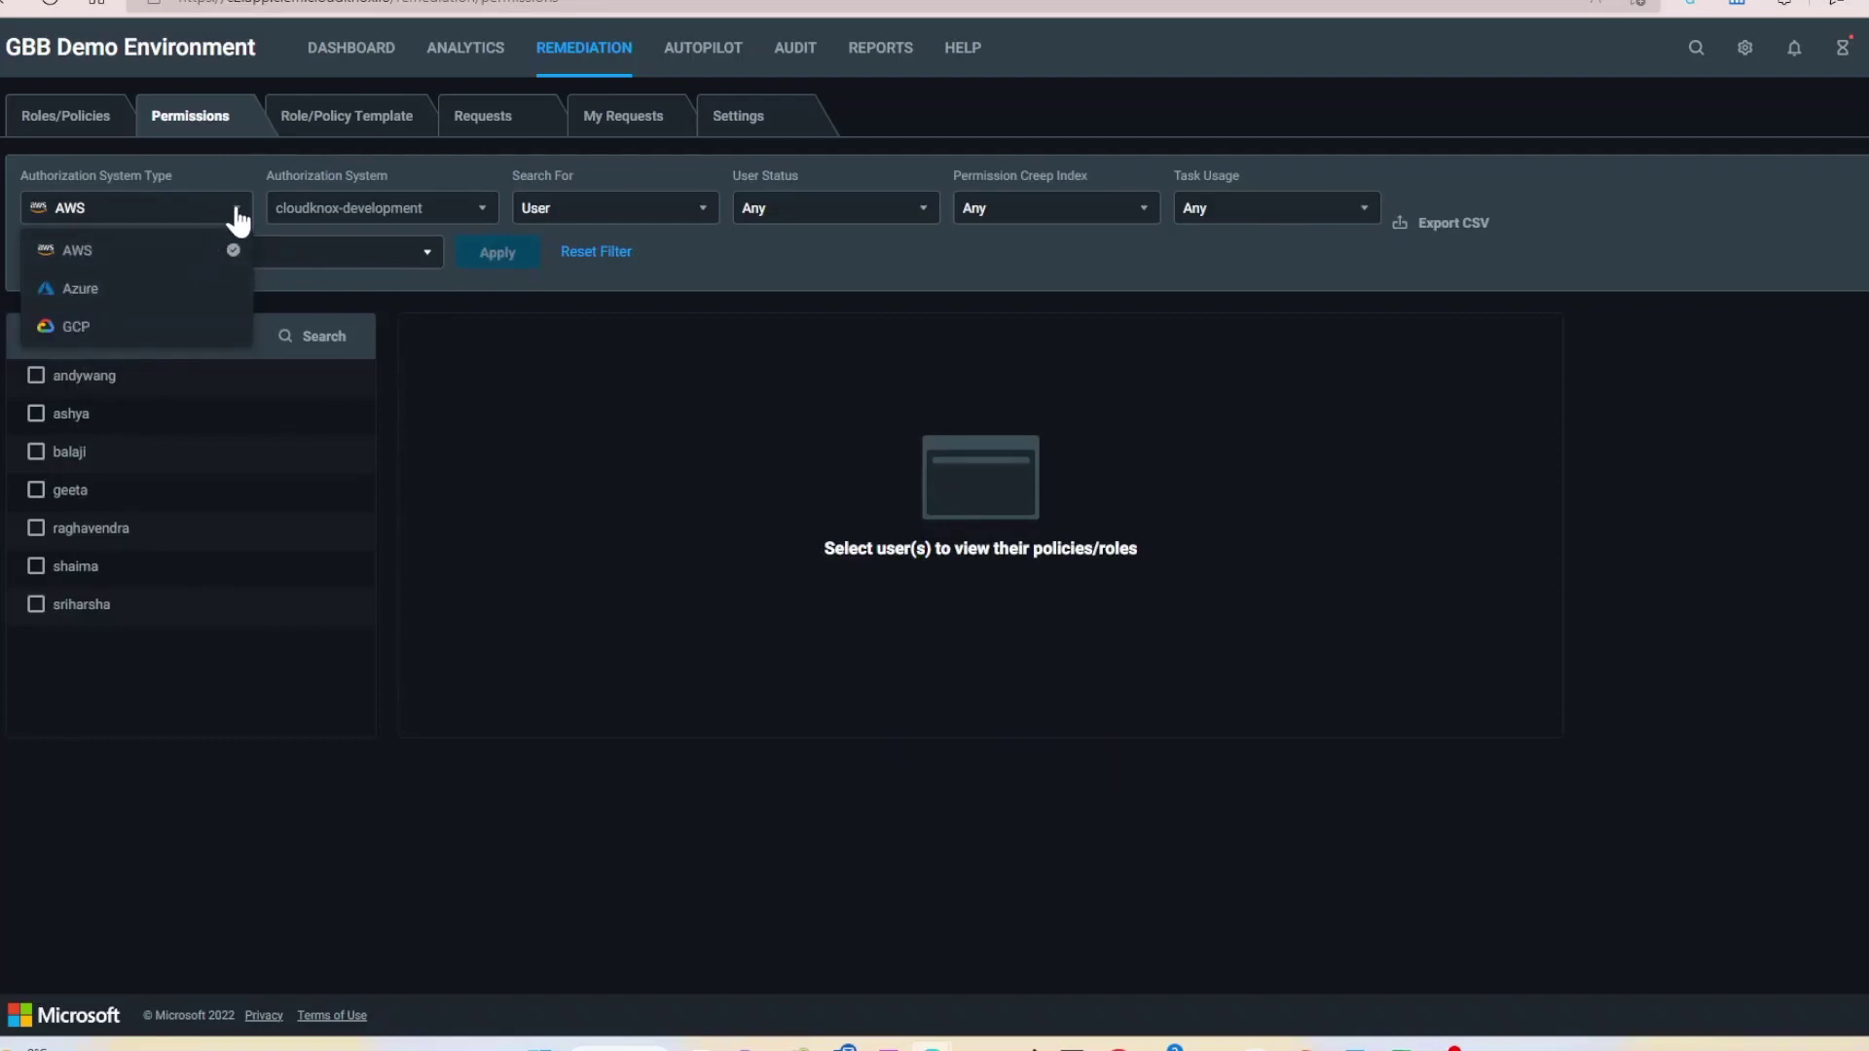
left_click(151, 287)
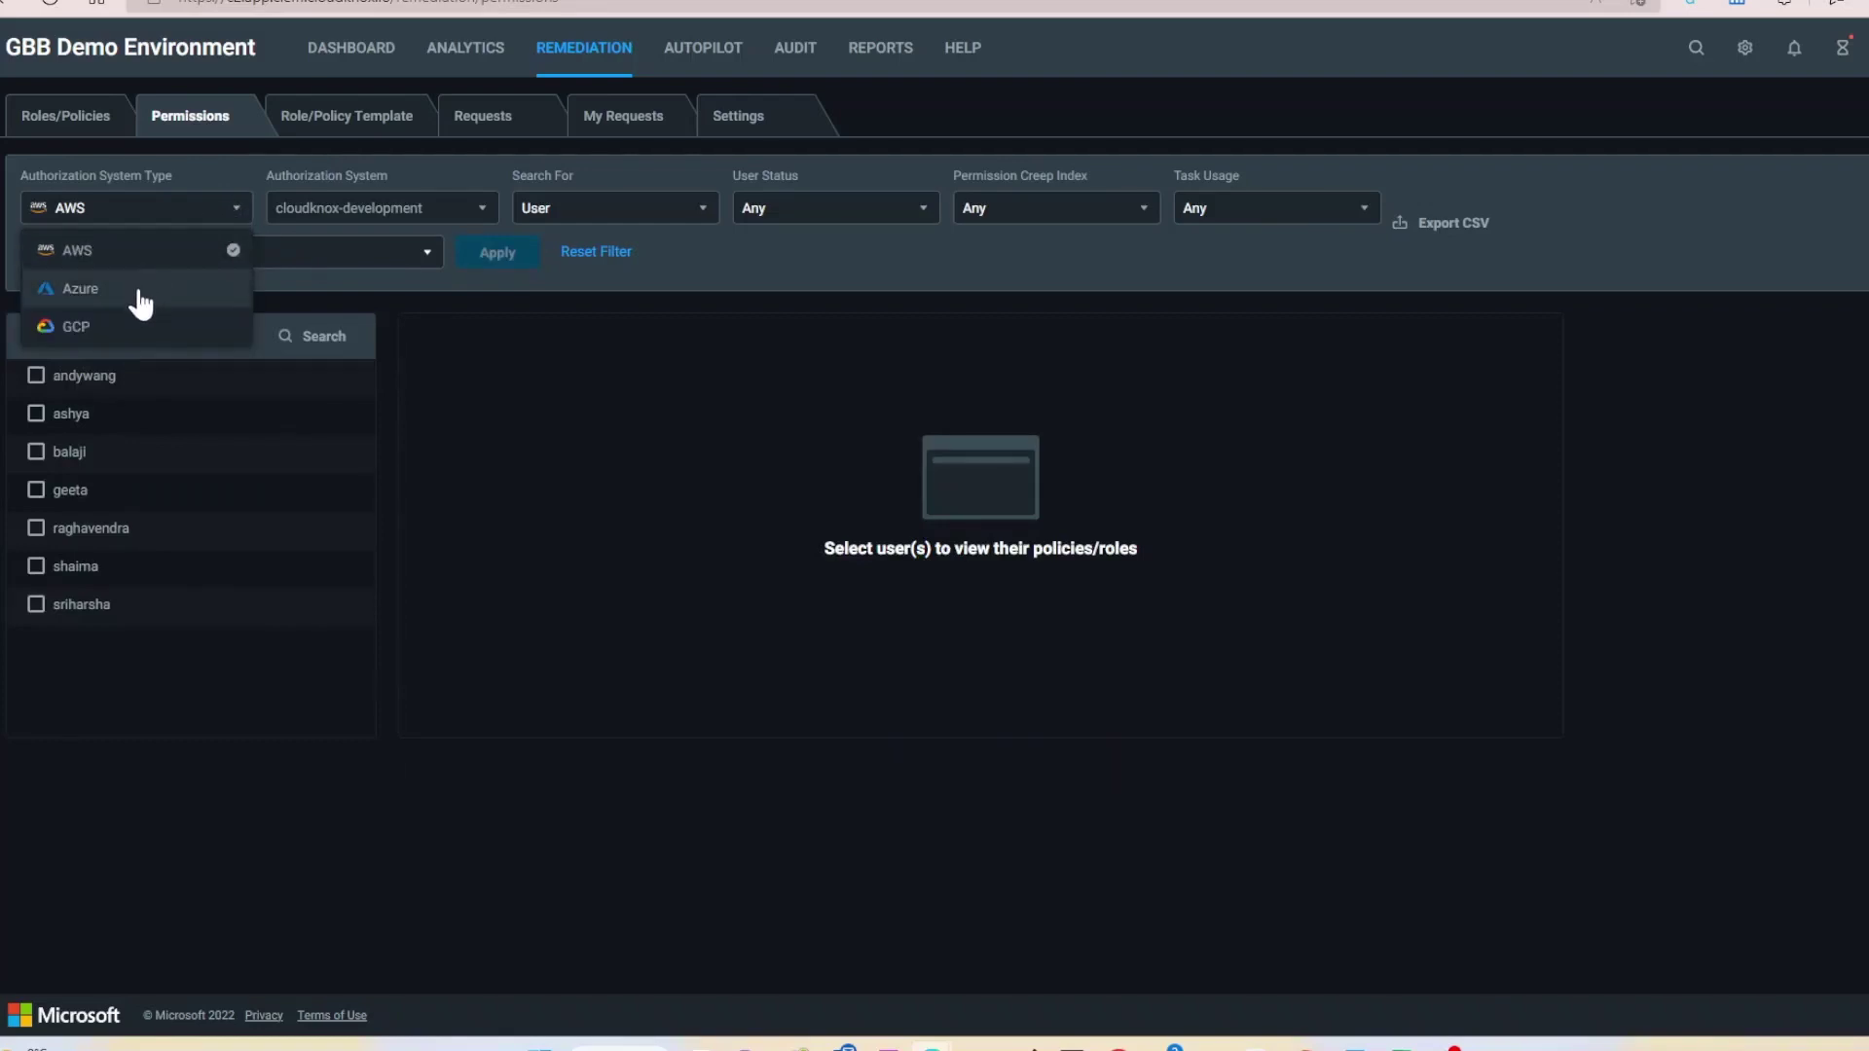
left_click(711, 229)
left_click(645, 363)
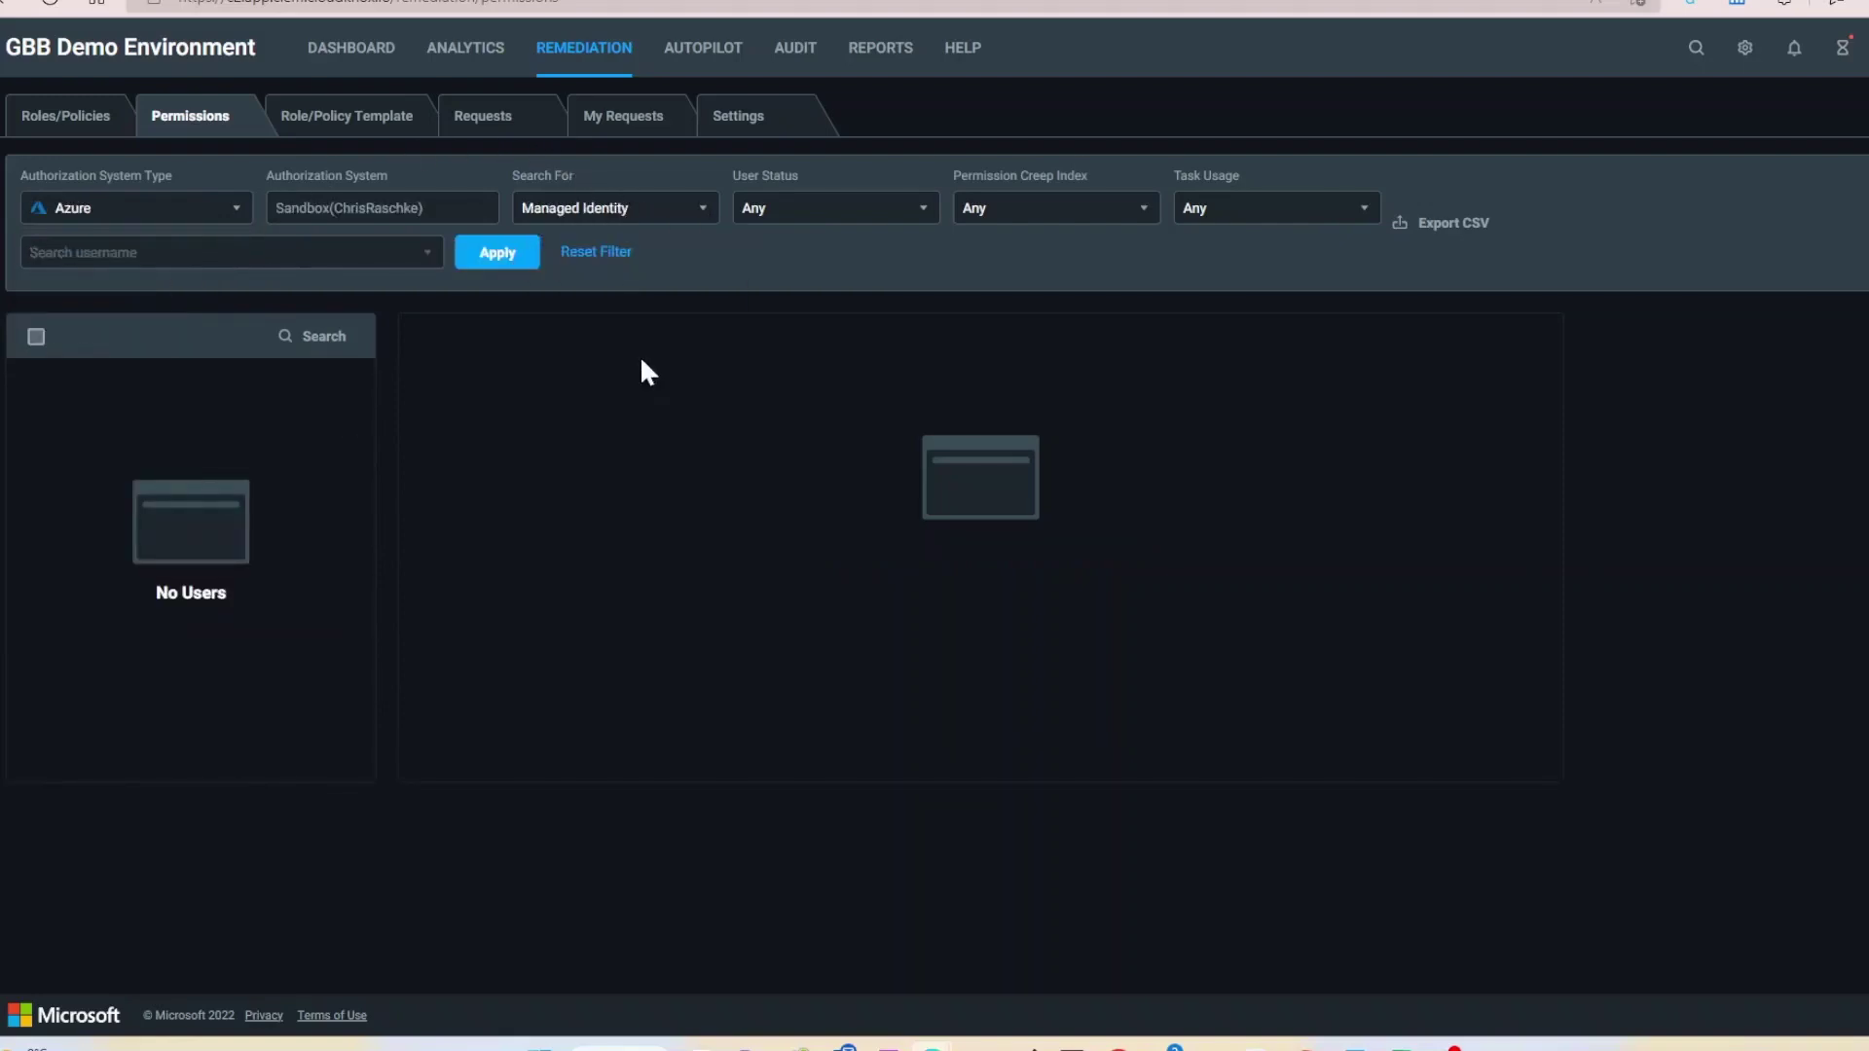
left_click(926, 219)
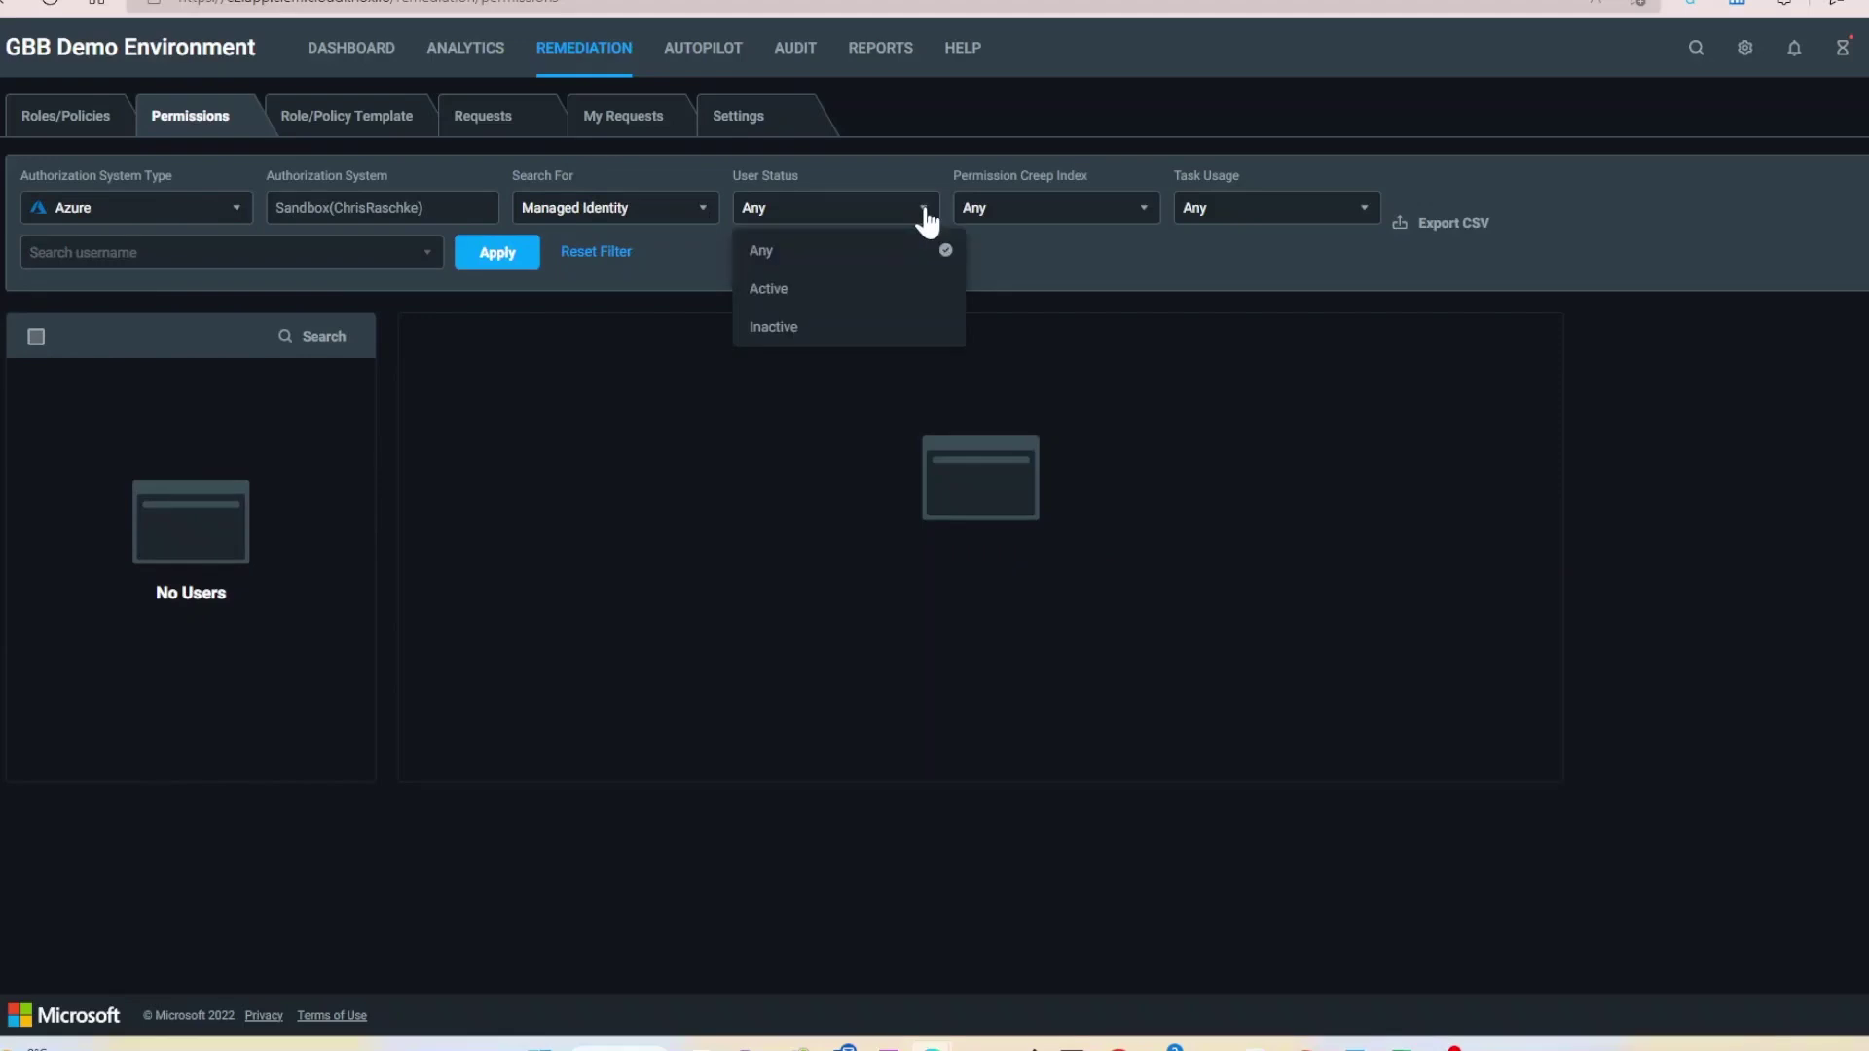
left_click(818, 323)
left_click(483, 259)
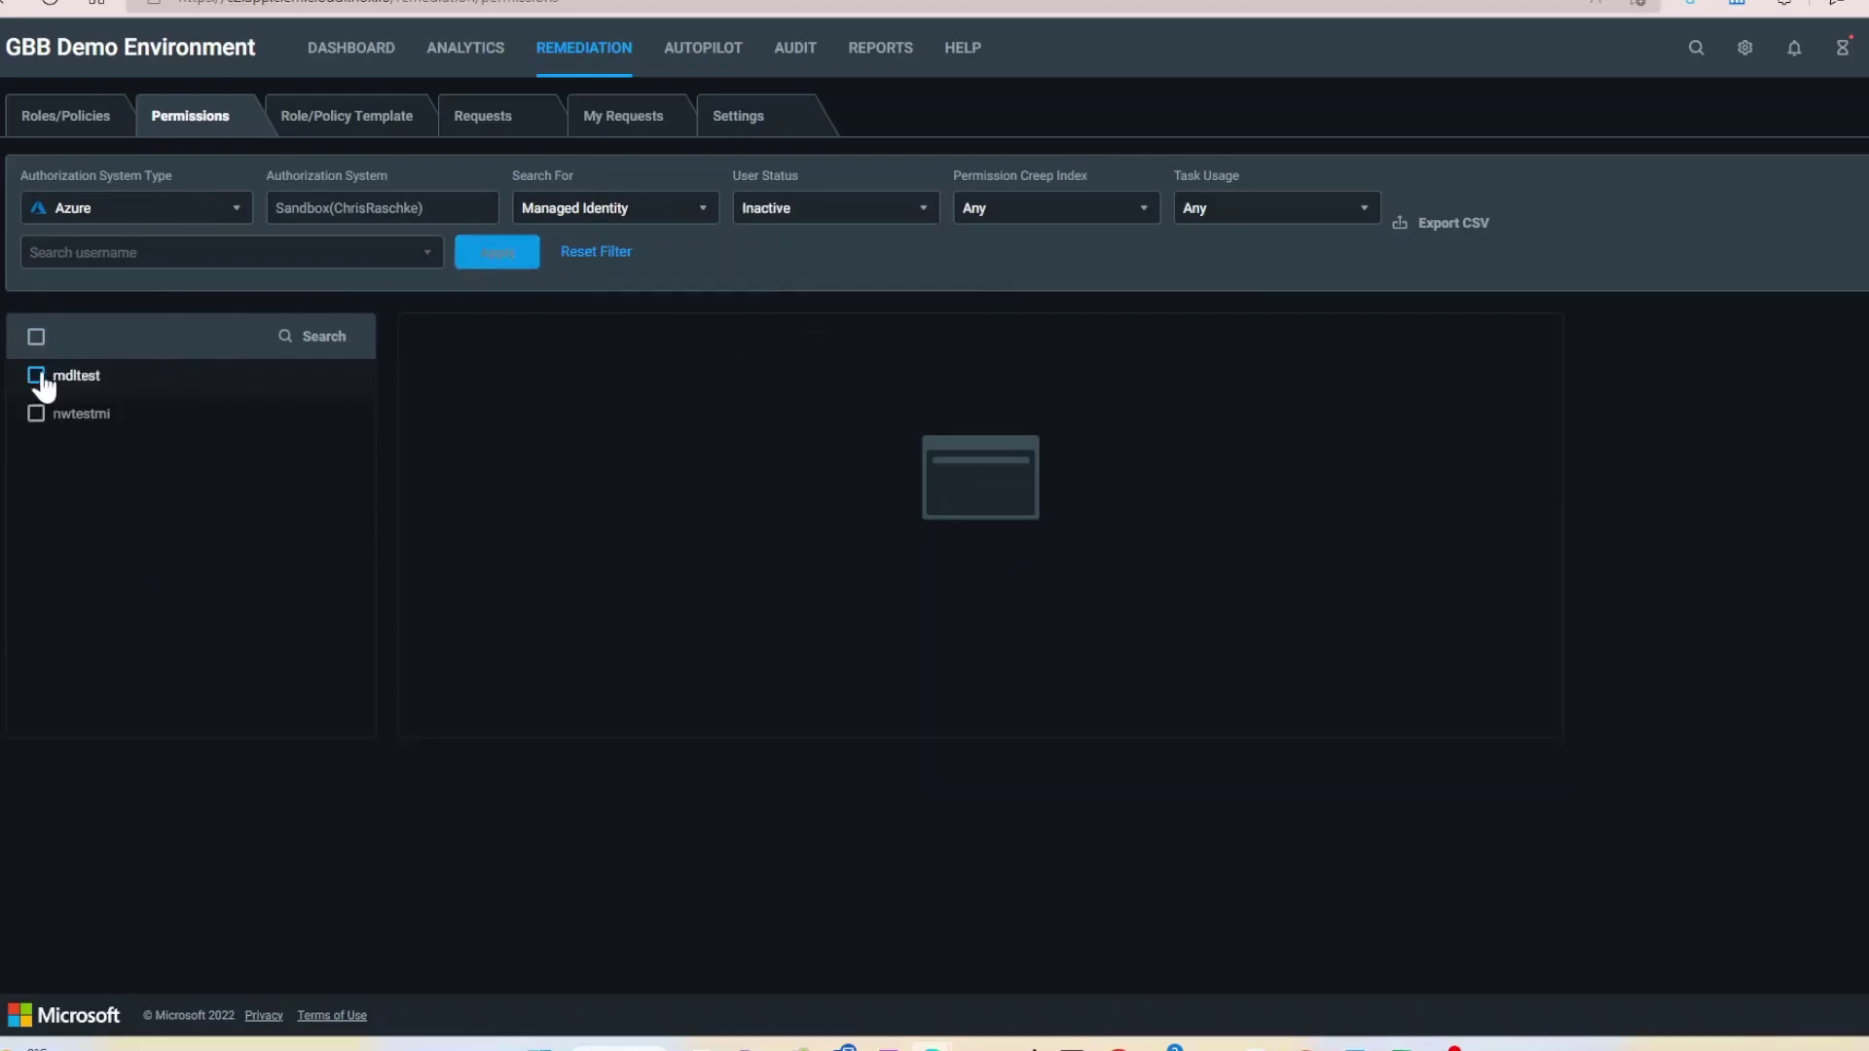
left_click(37, 377)
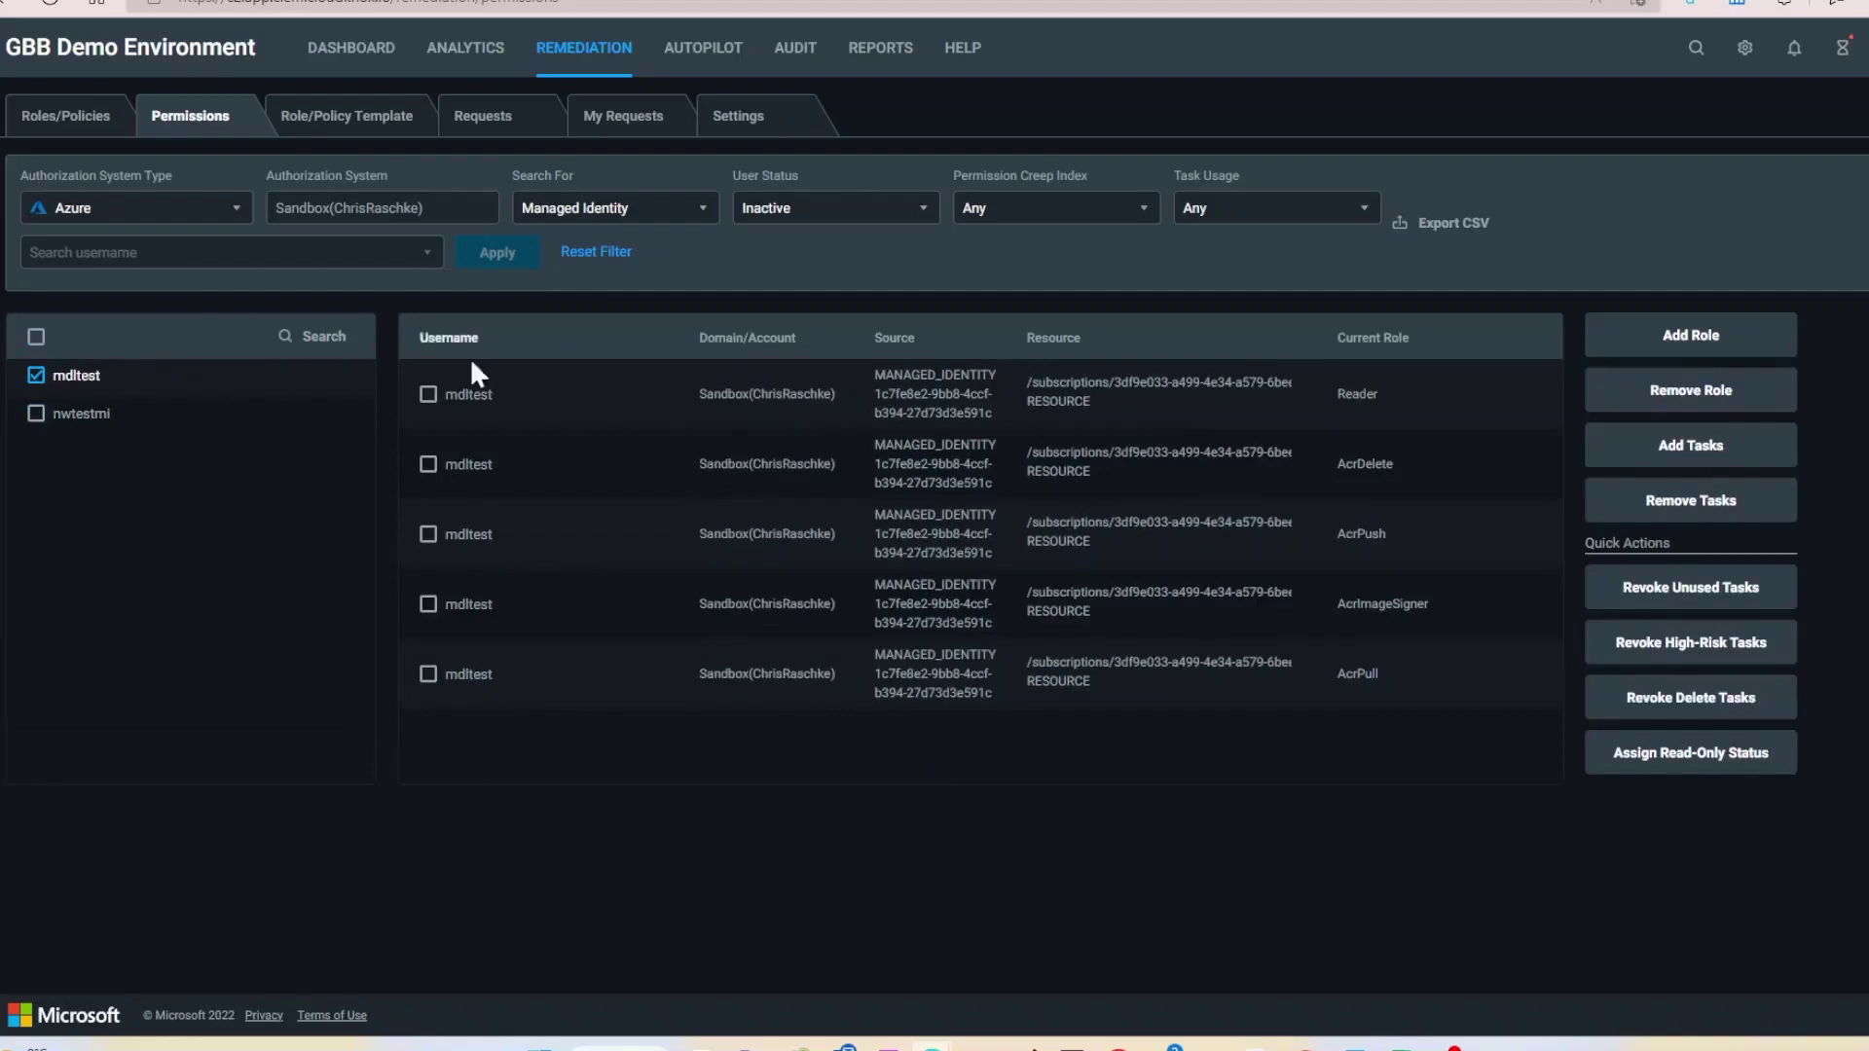
Assign read-only status to mdltest's AcrDelete and AcrPush roles and execute the change
left_click(428, 465)
left_click(429, 536)
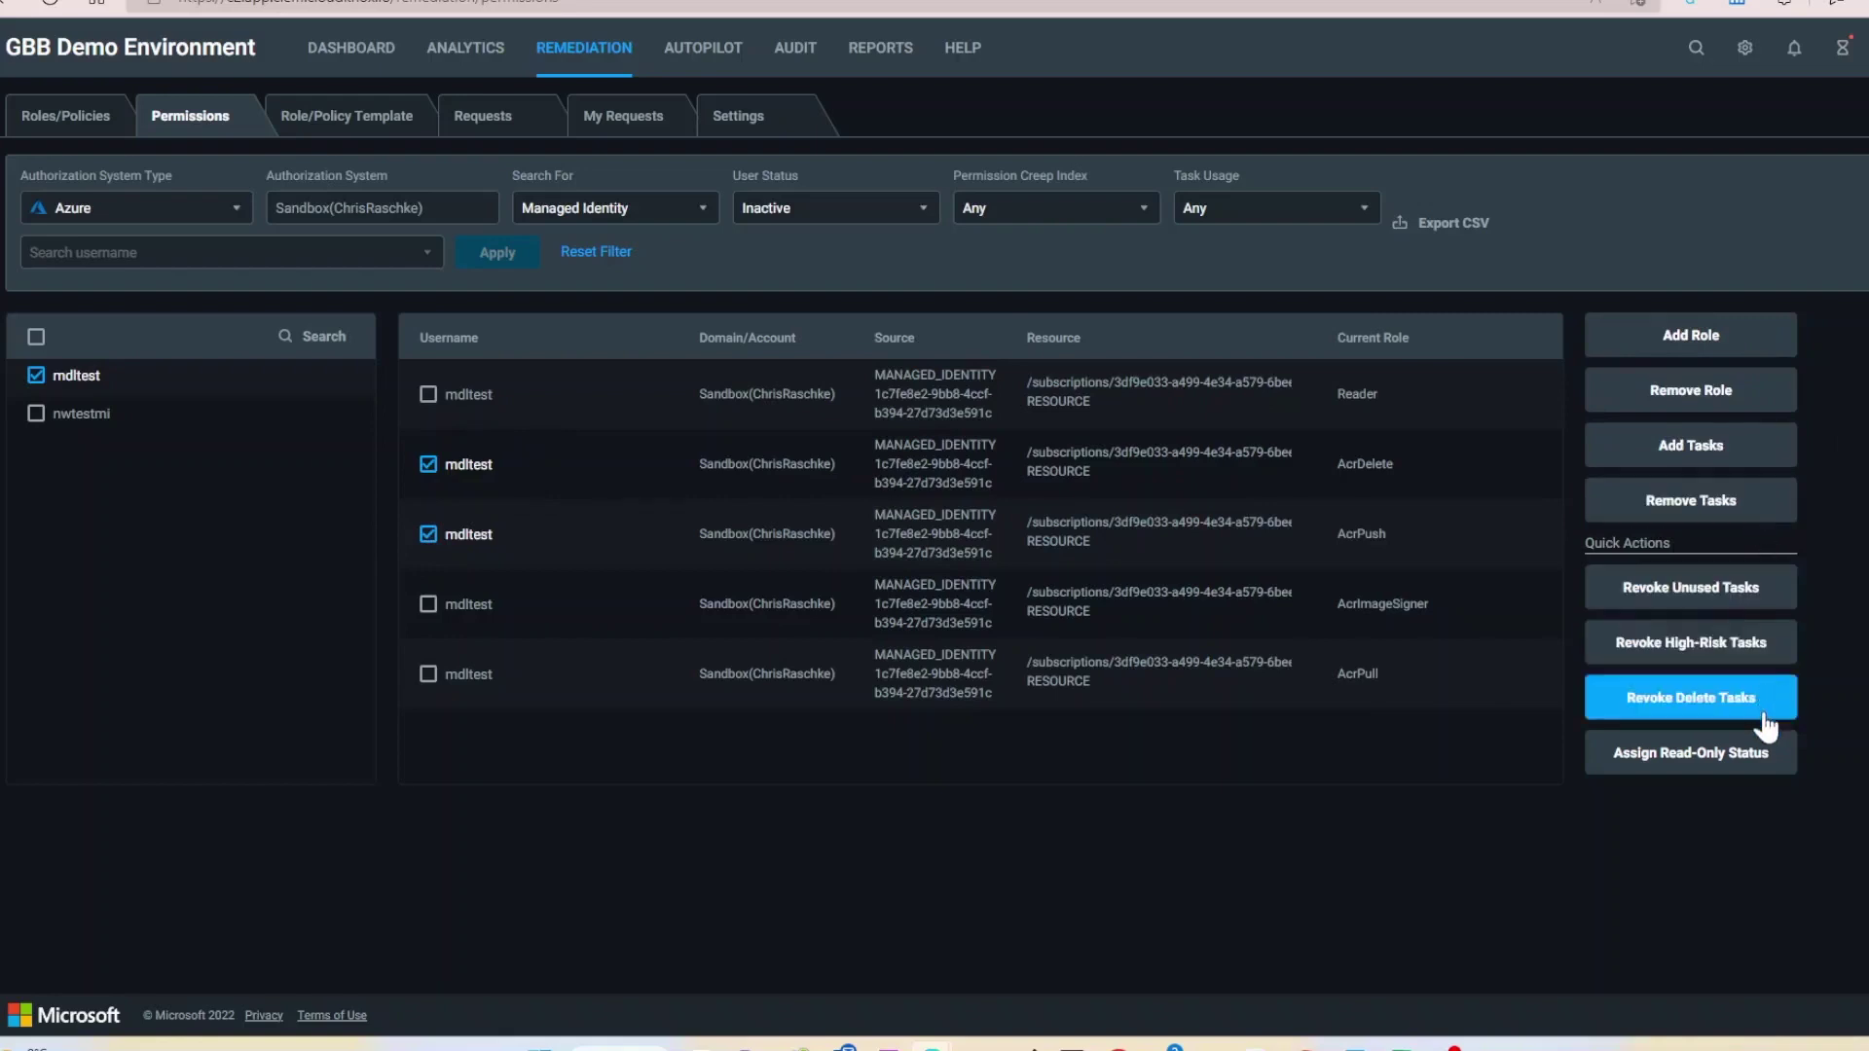
left_click(1764, 755)
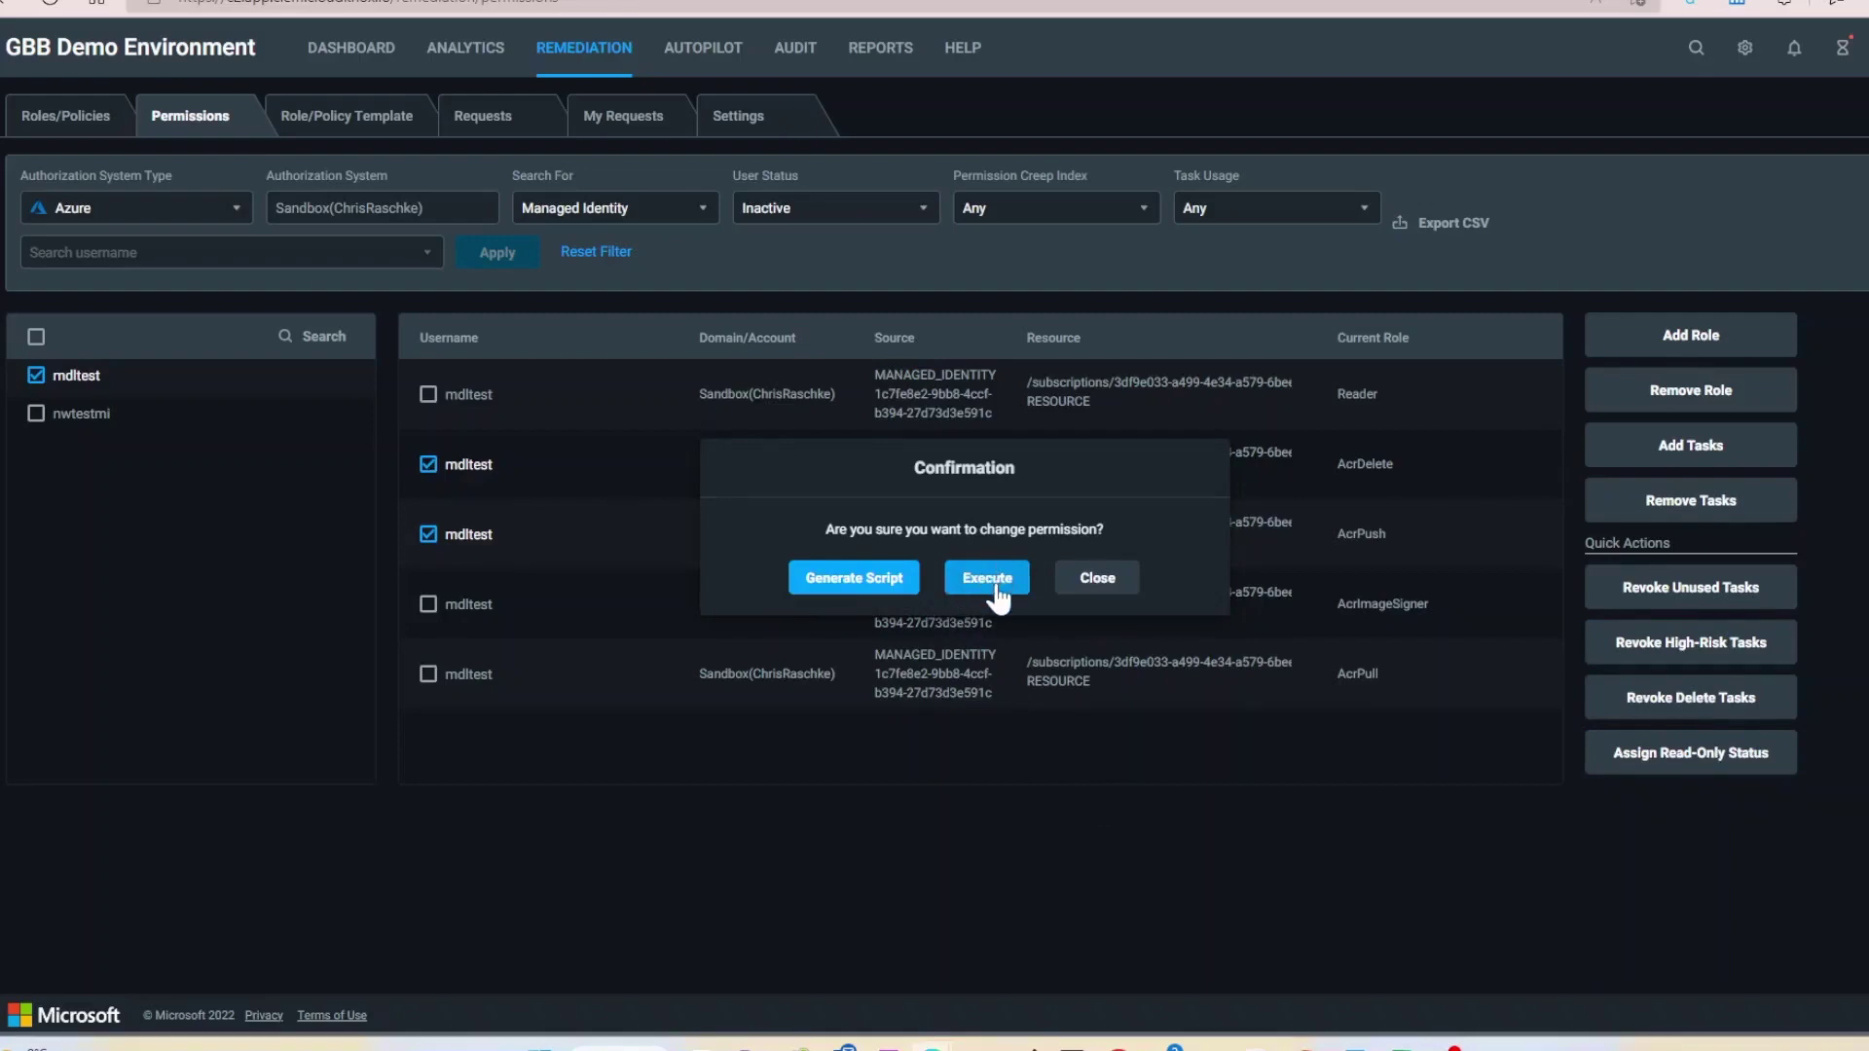
left_click(846, 582)
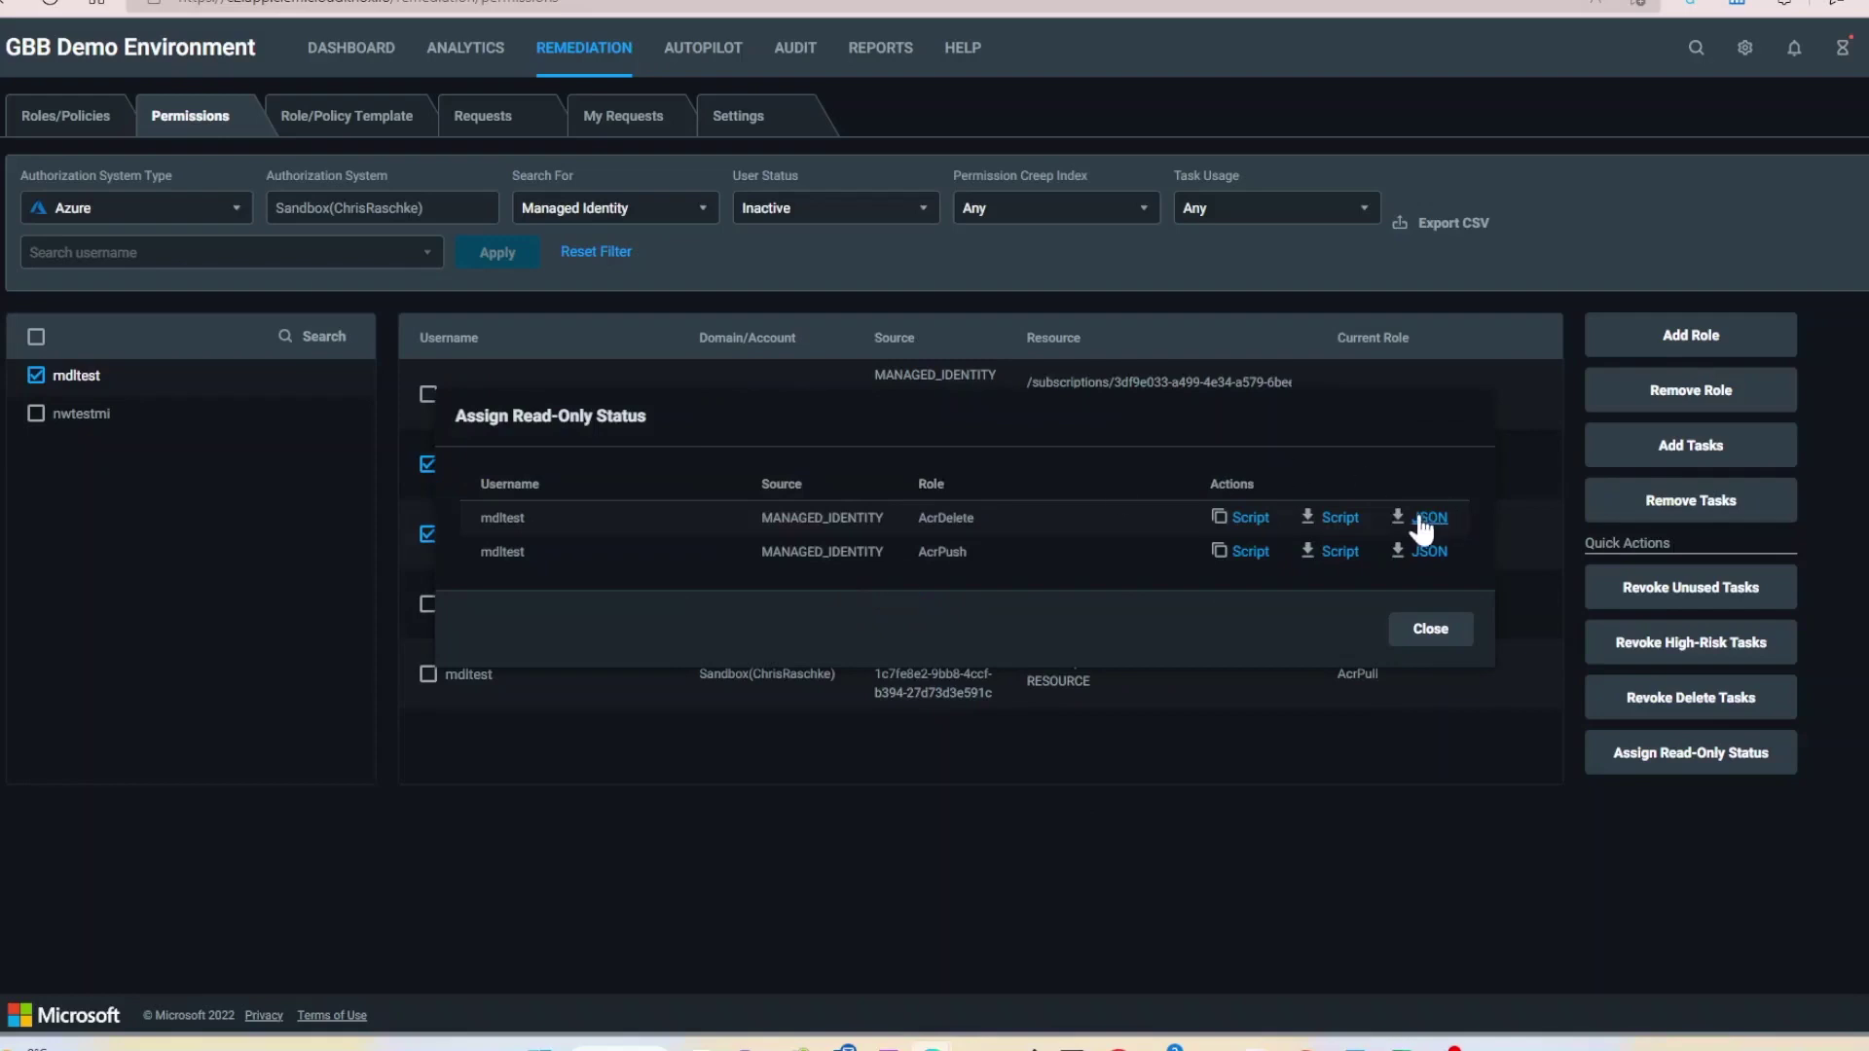
Download the roles' JSON definitions and remediation scripts, then close both dialogs
left_click(1423, 565)
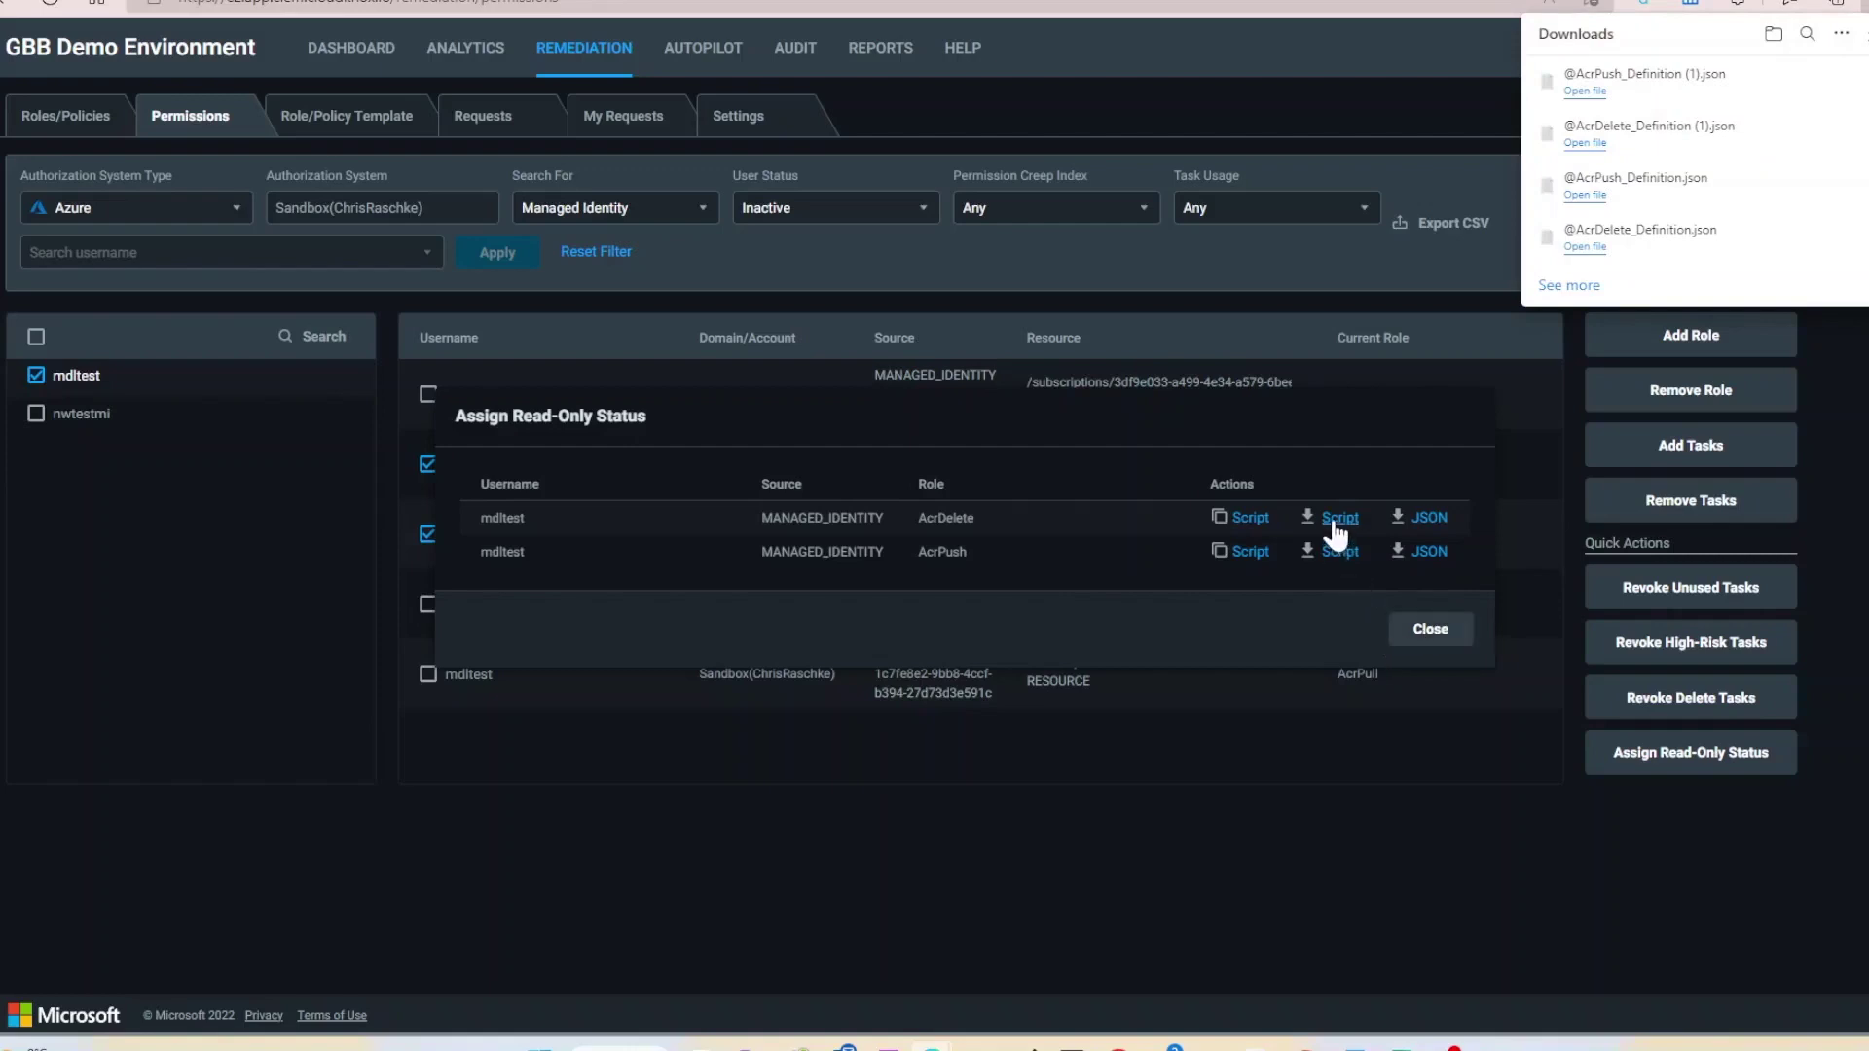
left_click(1336, 551)
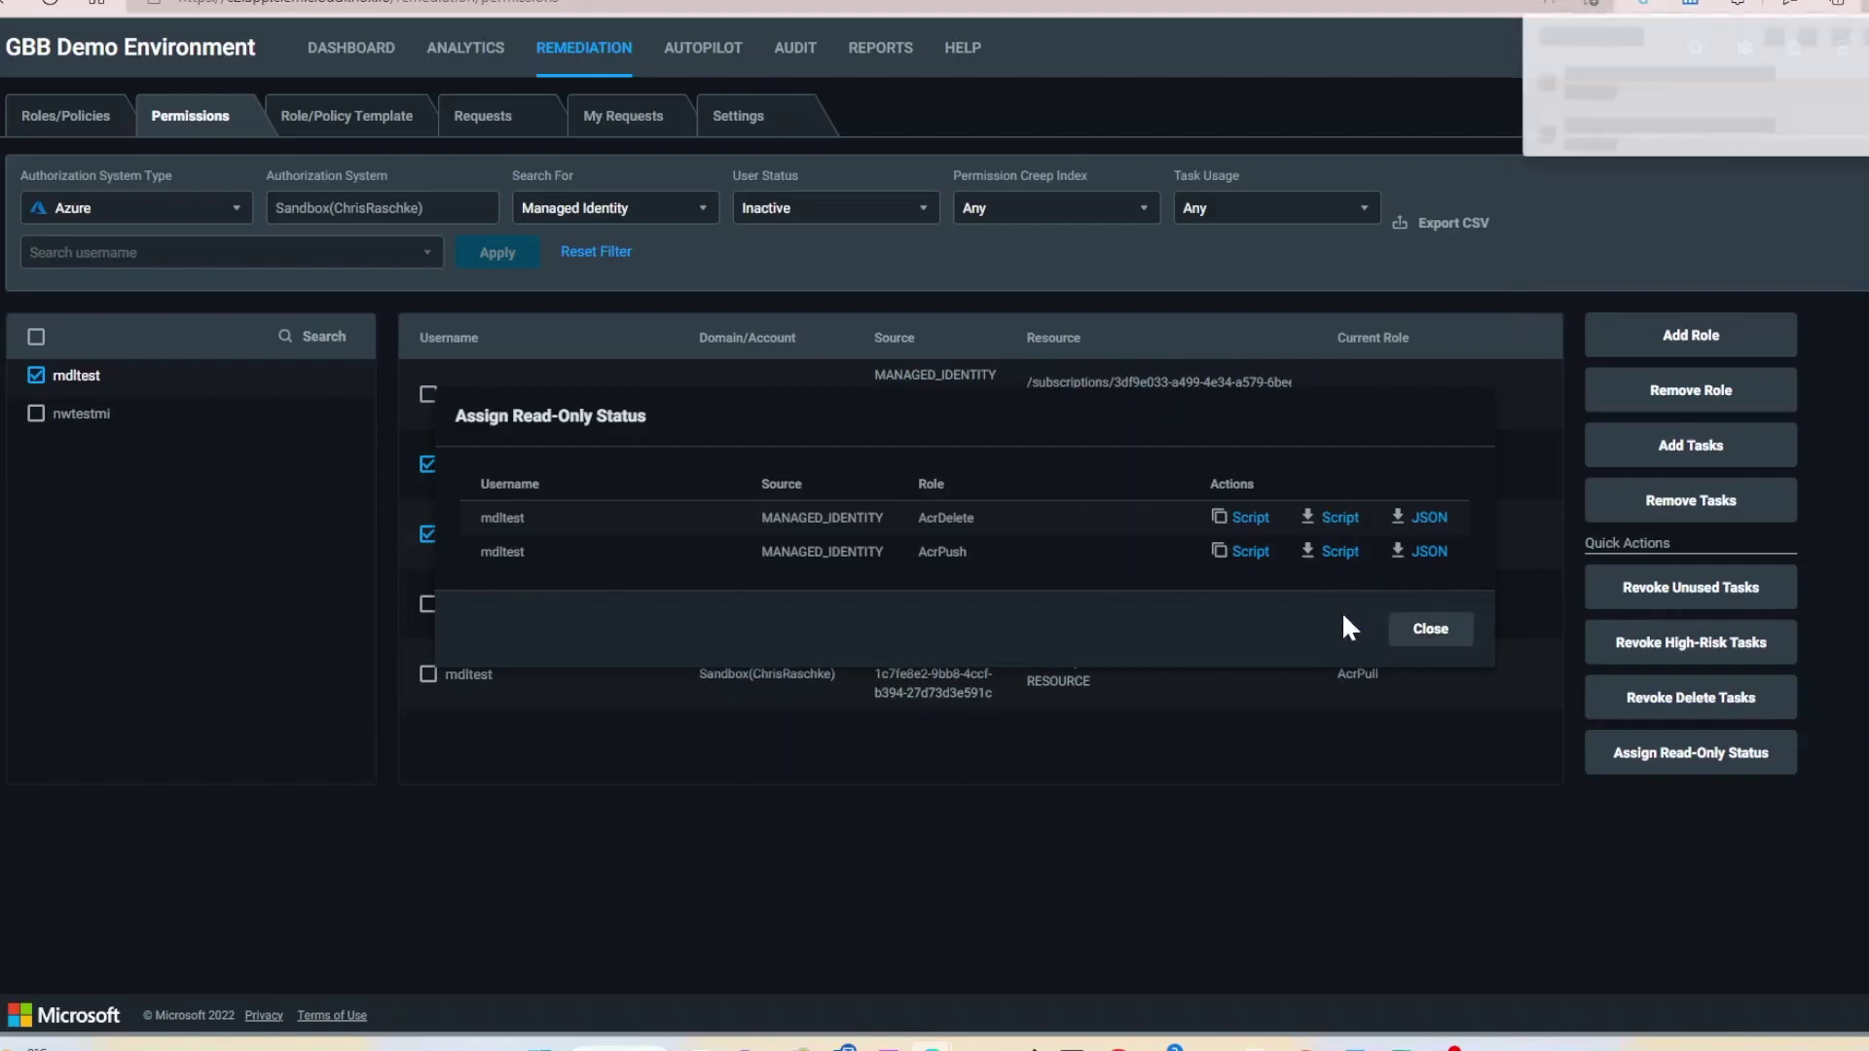
left_click(1431, 635)
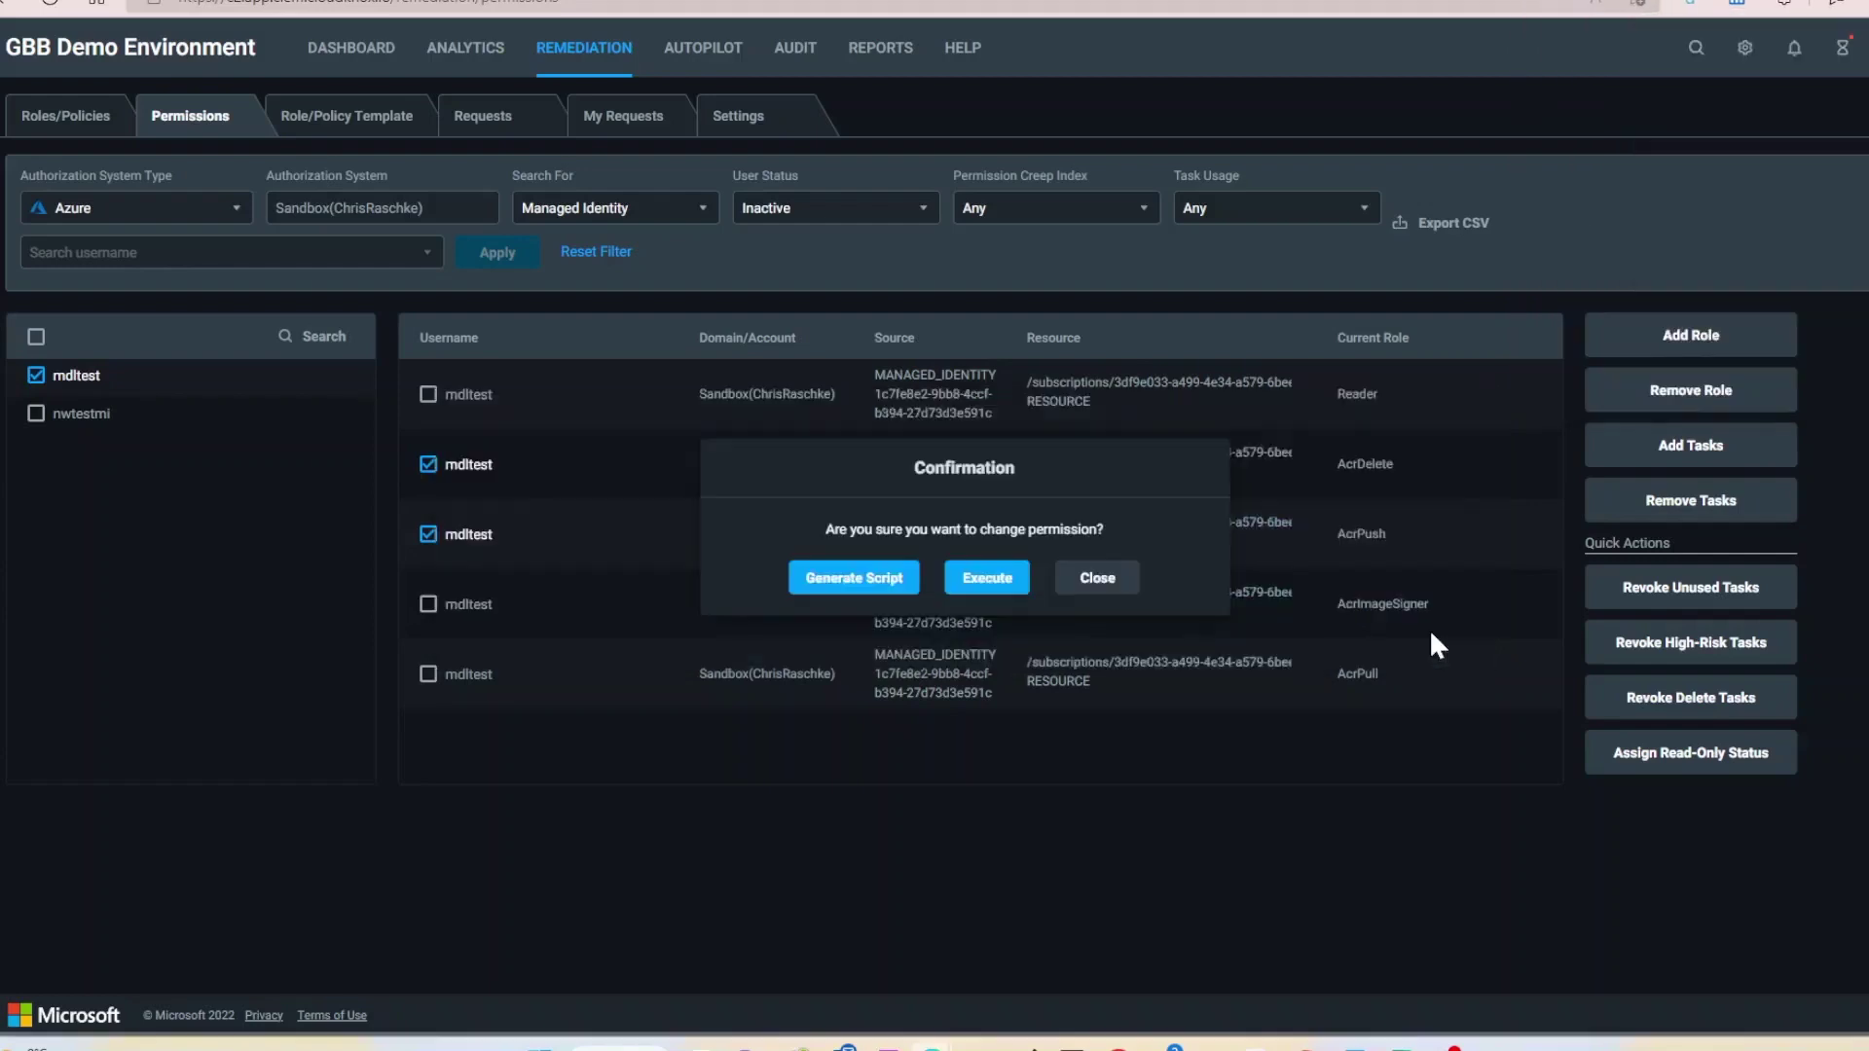
left_click(1114, 582)
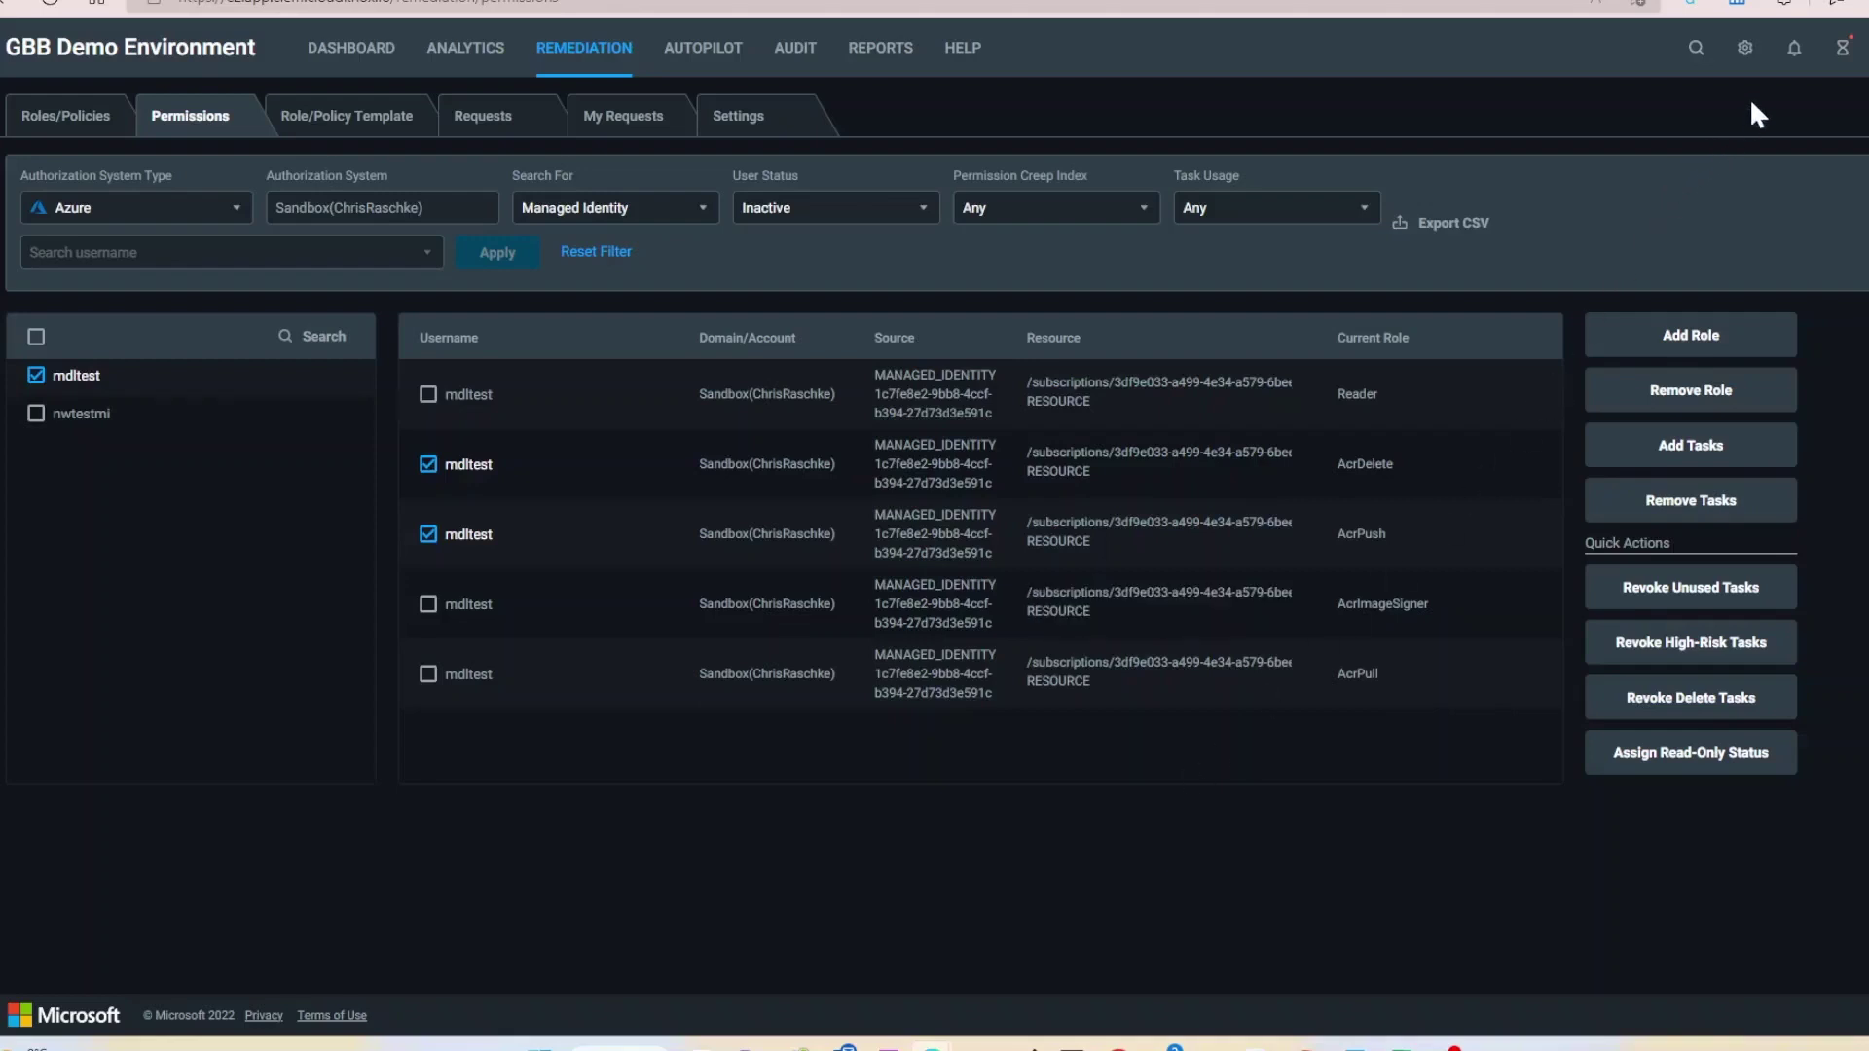
Start a new trigger from the Permission Analytics alerts page
left_click(1796, 51)
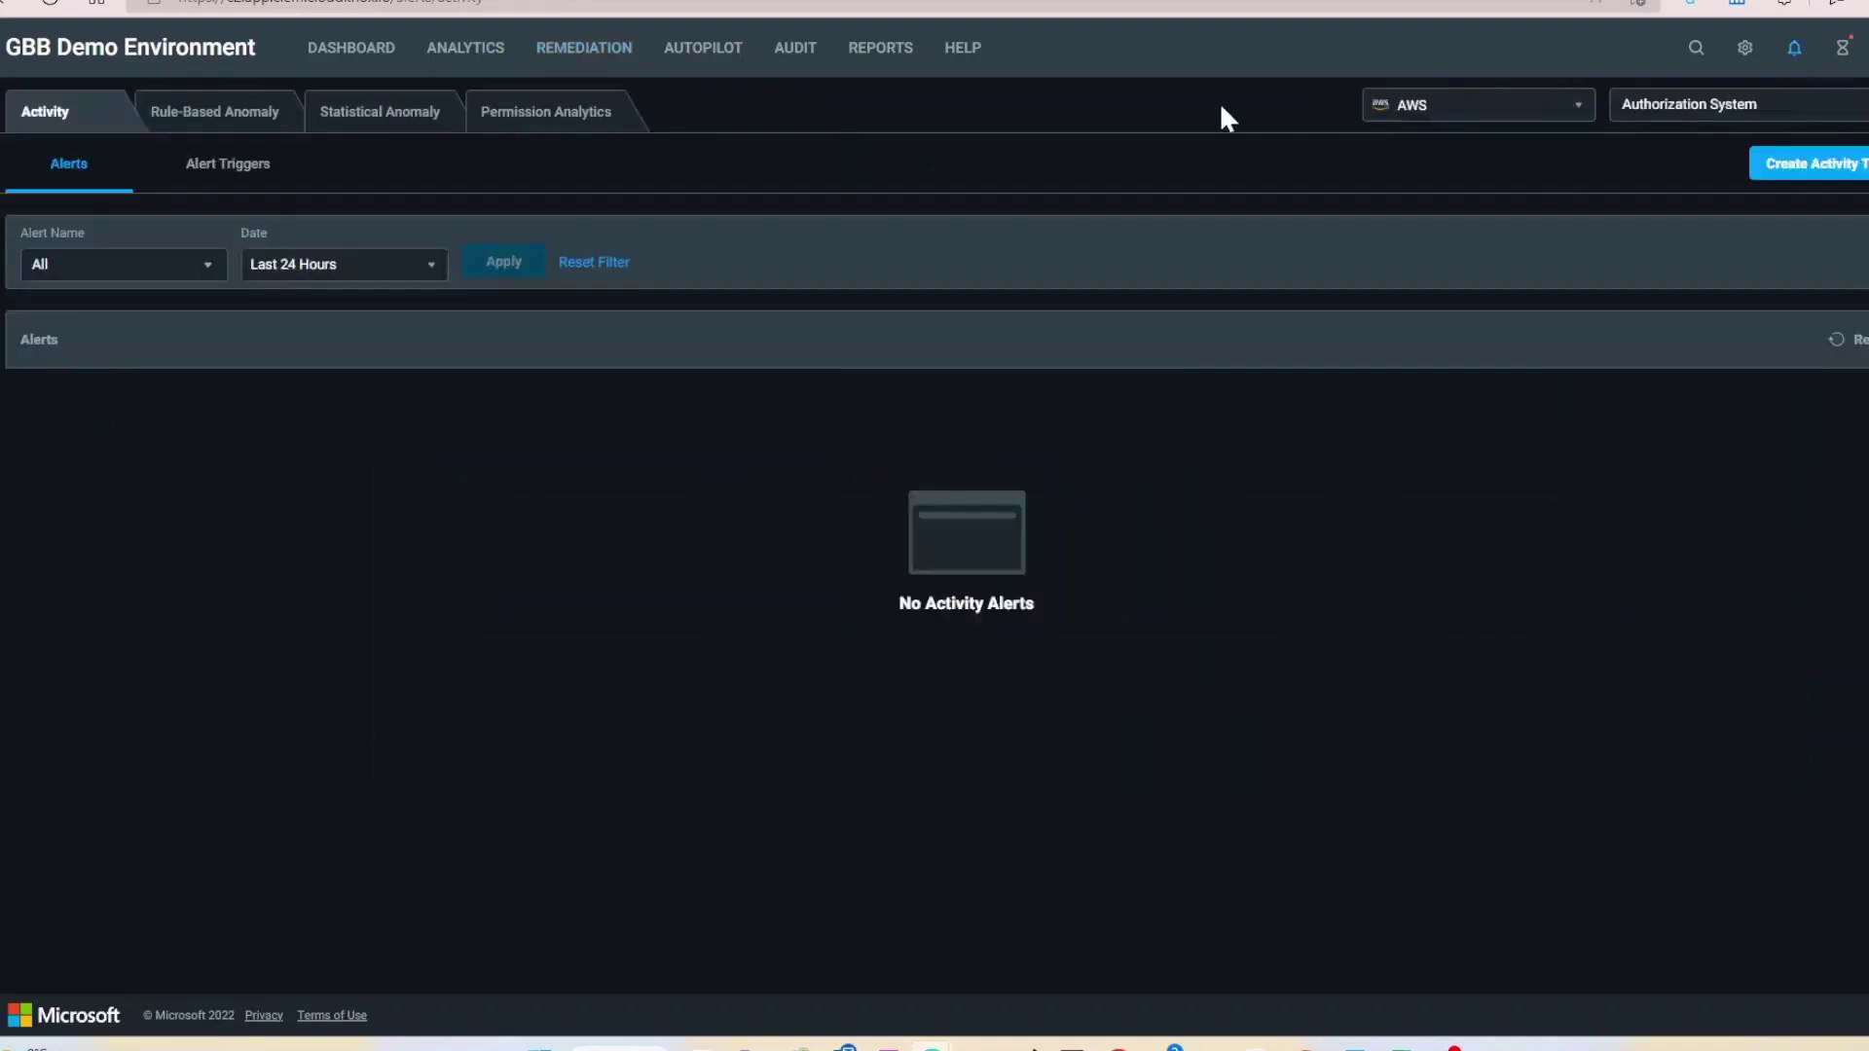
left_click(586, 122)
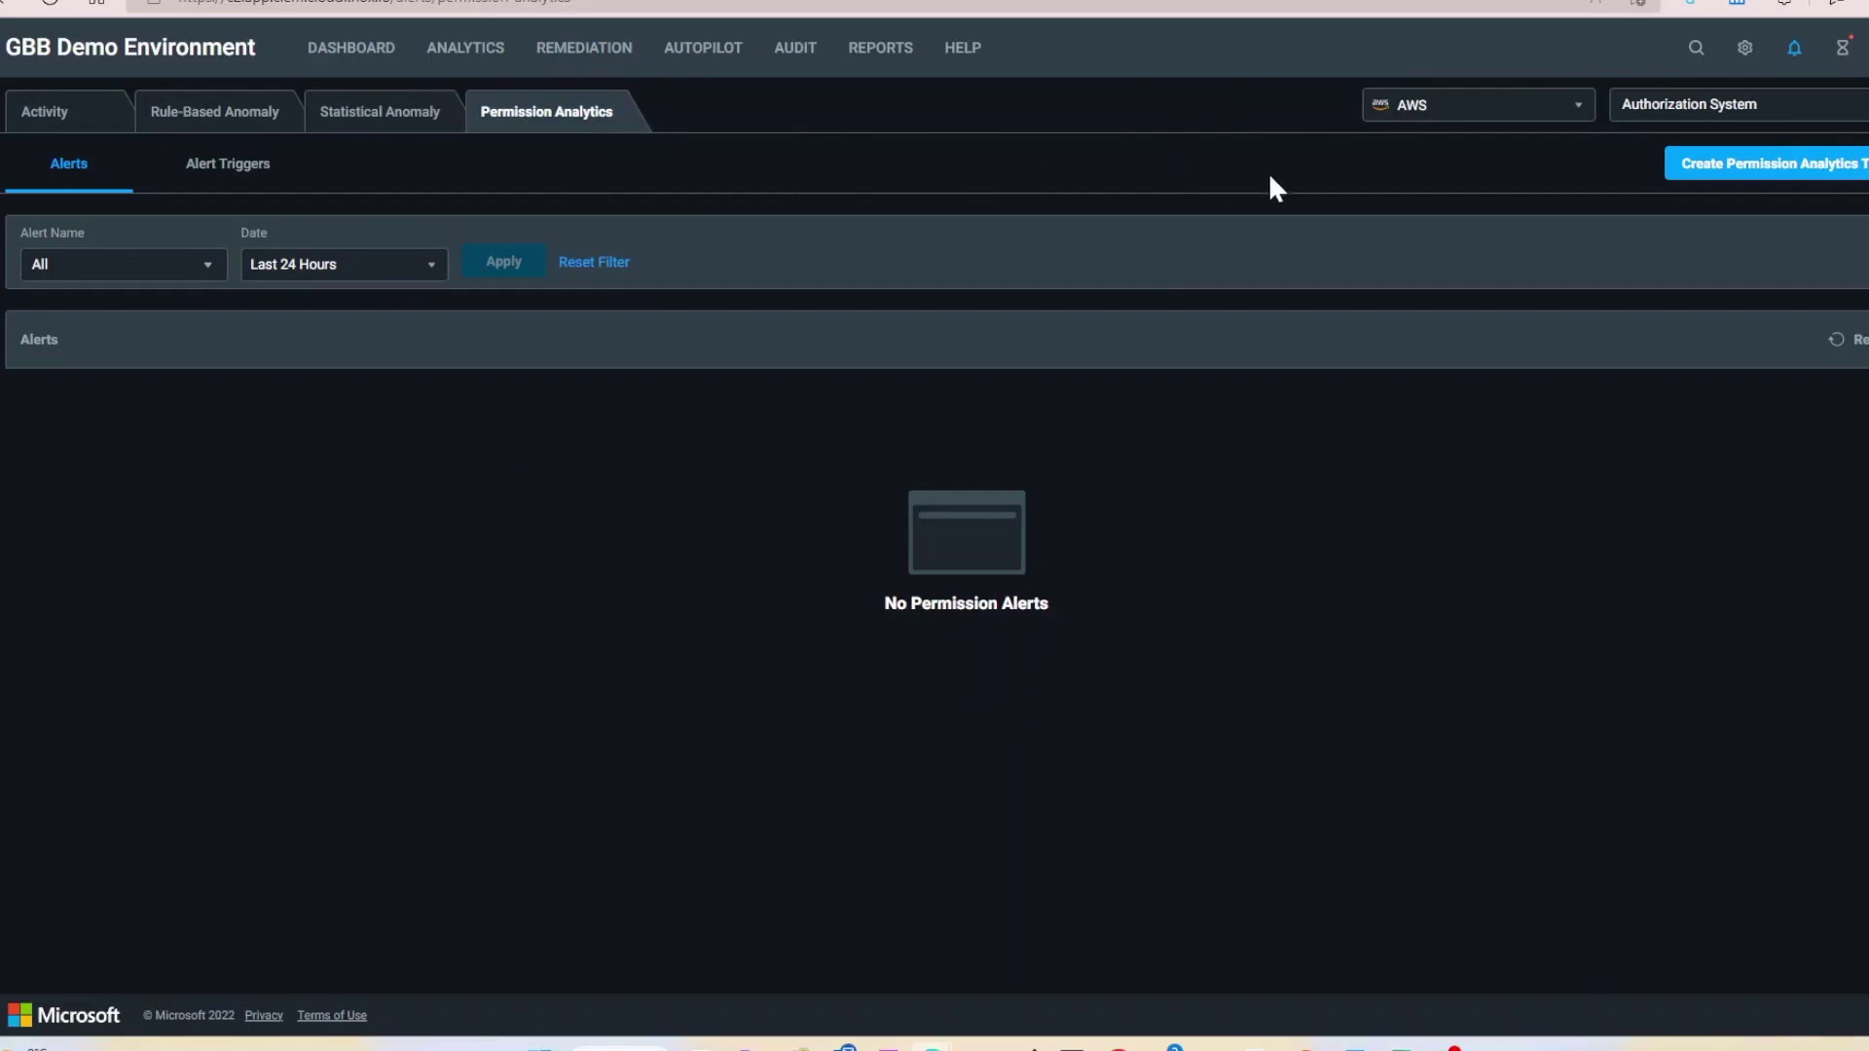
left_click(1788, 183)
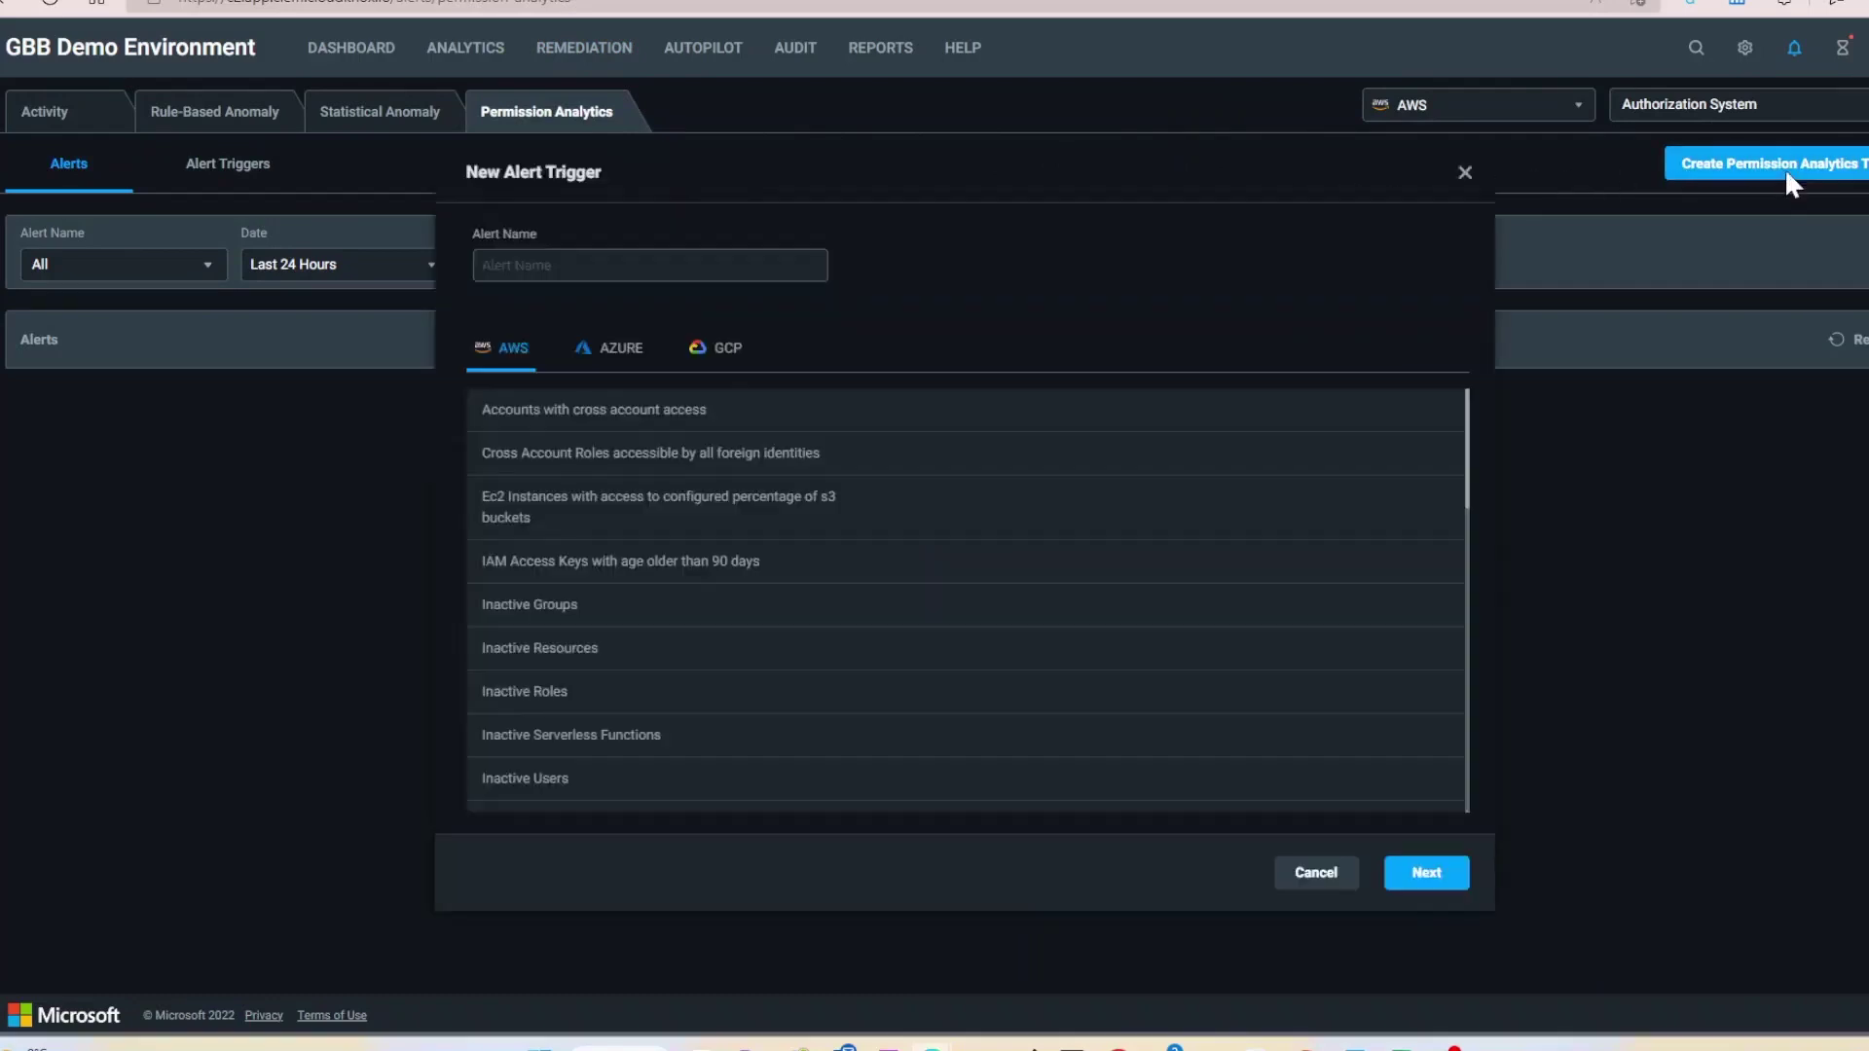
left_click(545, 265)
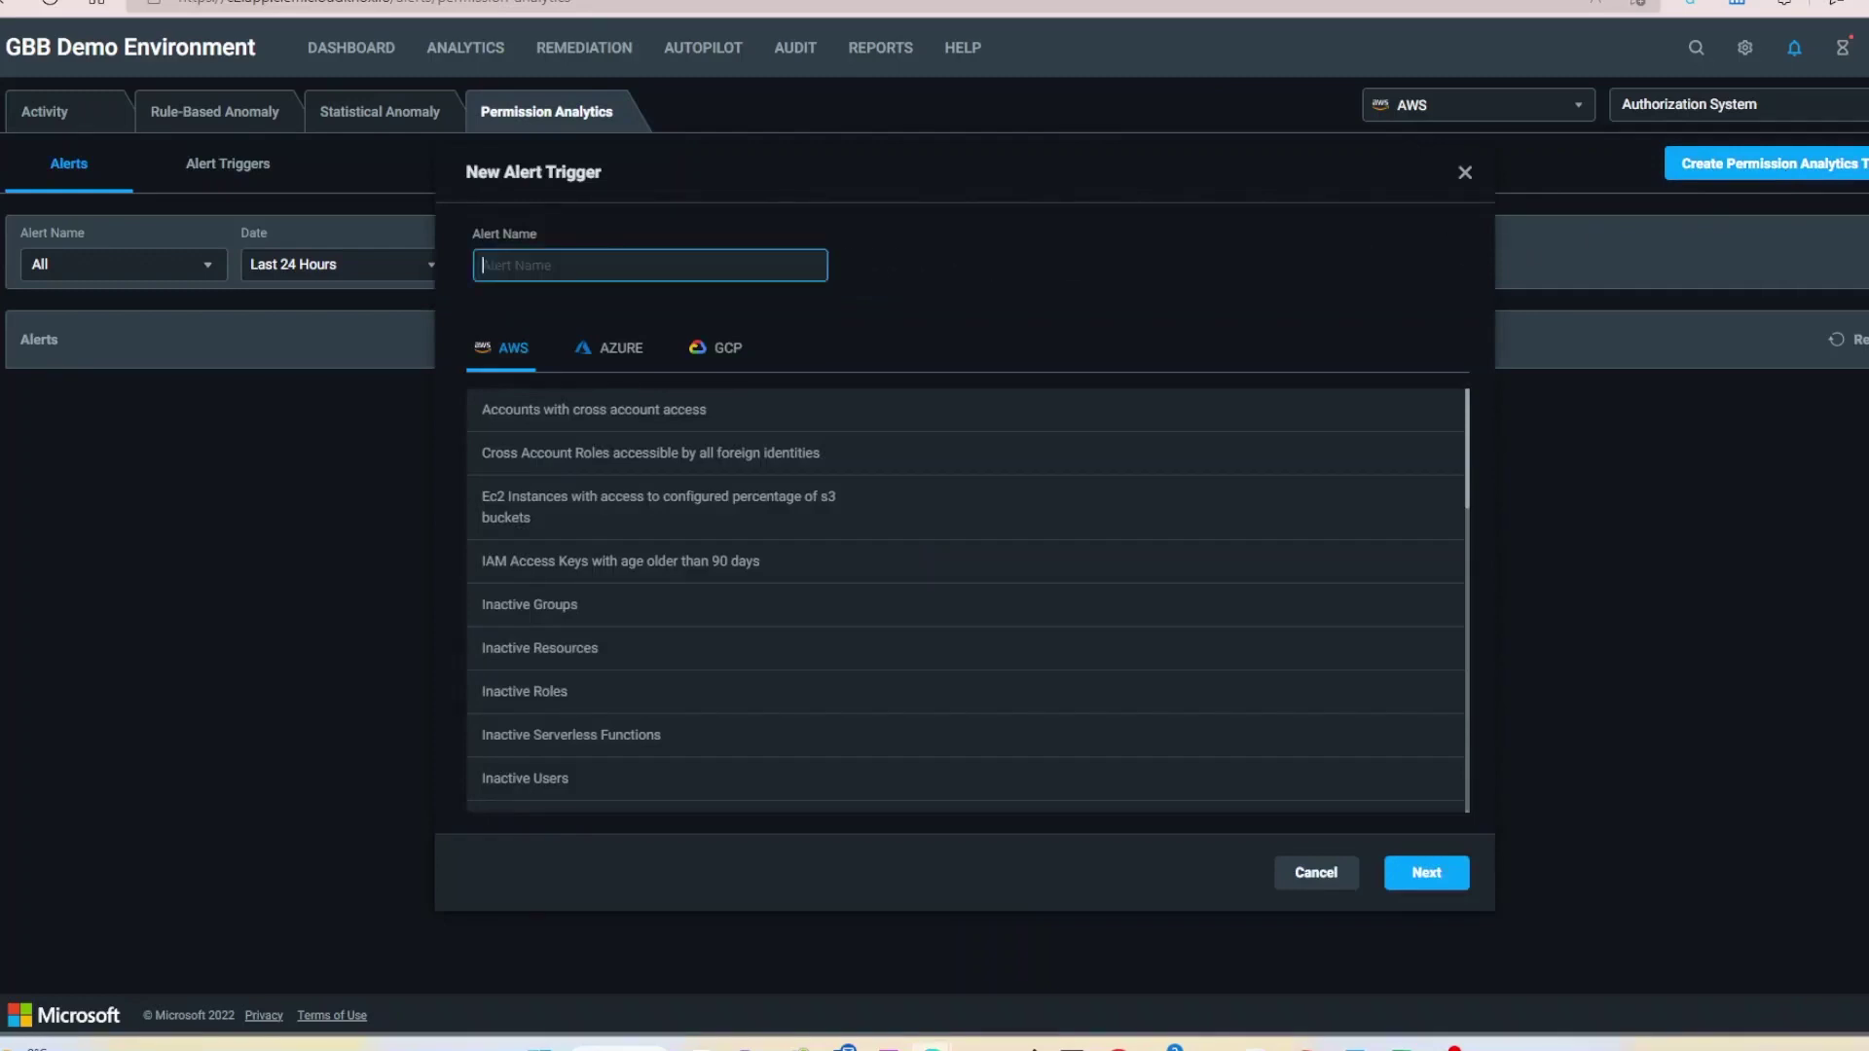
Name the trigger 'Test', choose Azure > Inactive Users, and continue to authorization systems
left_click(615, 351)
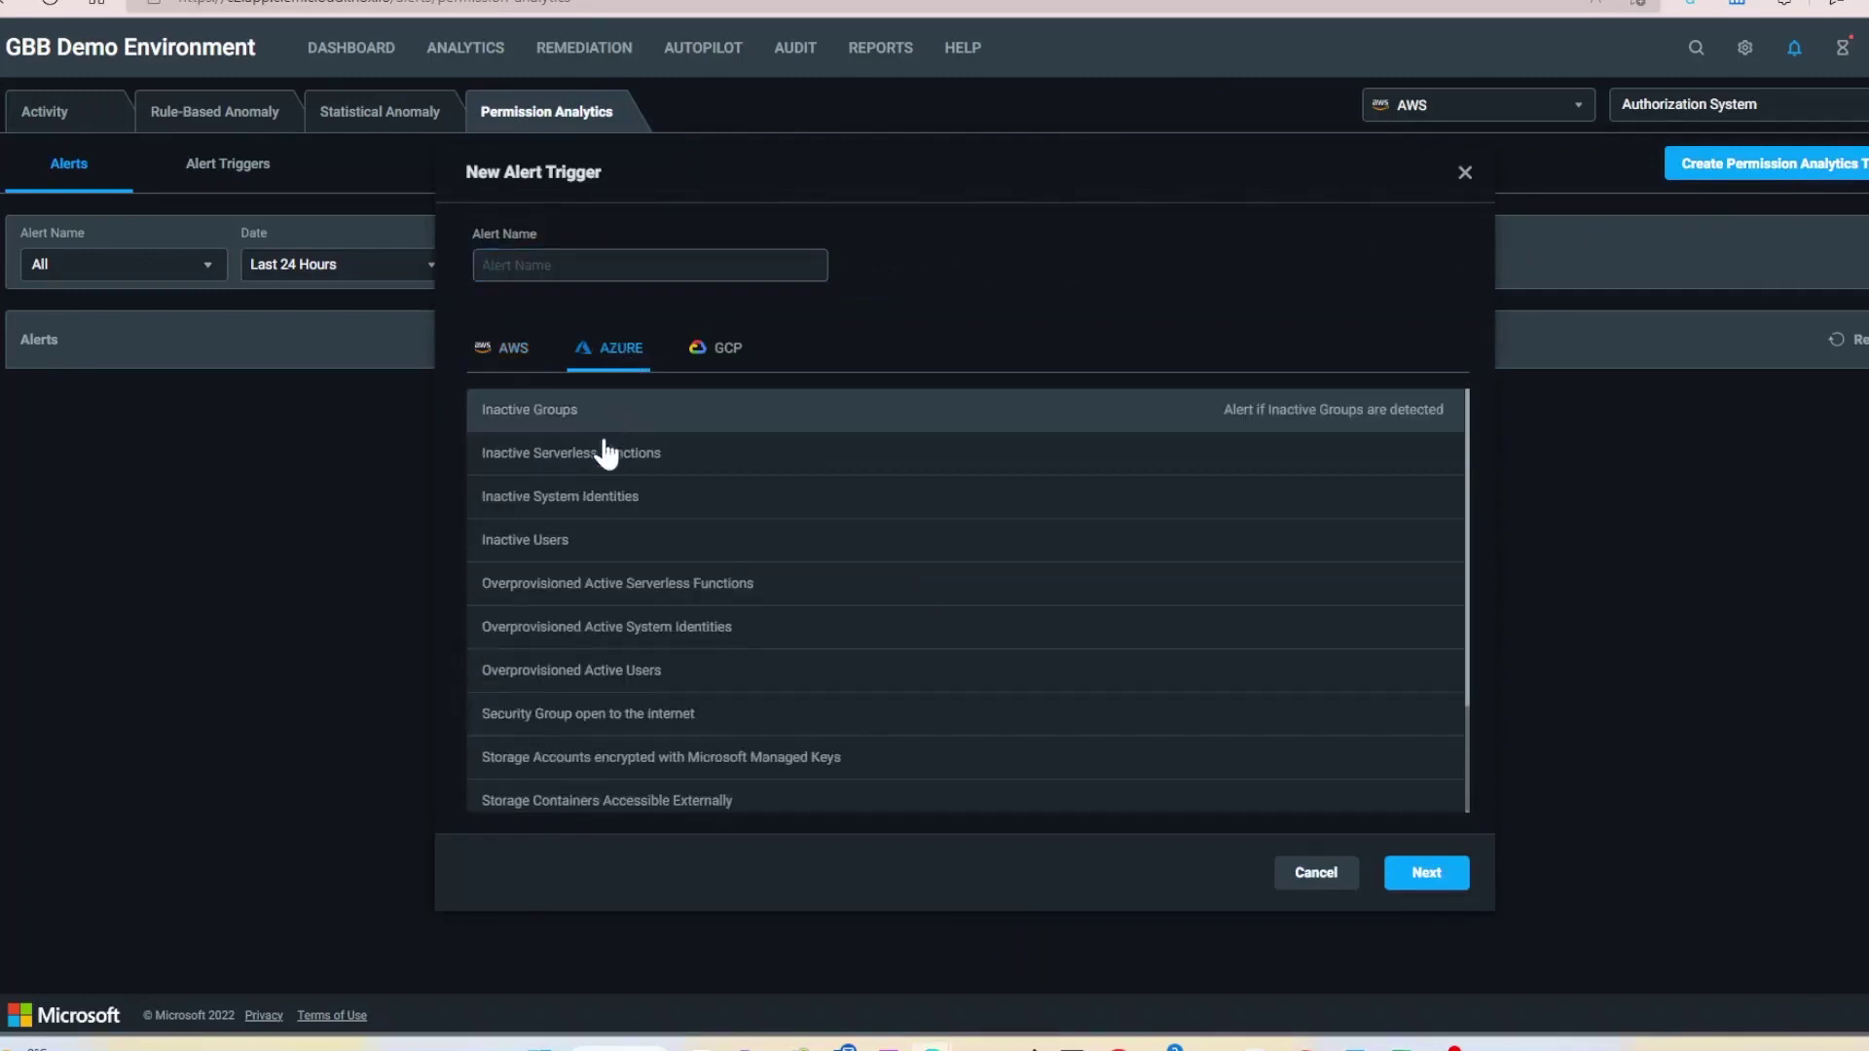
left_click(732, 353)
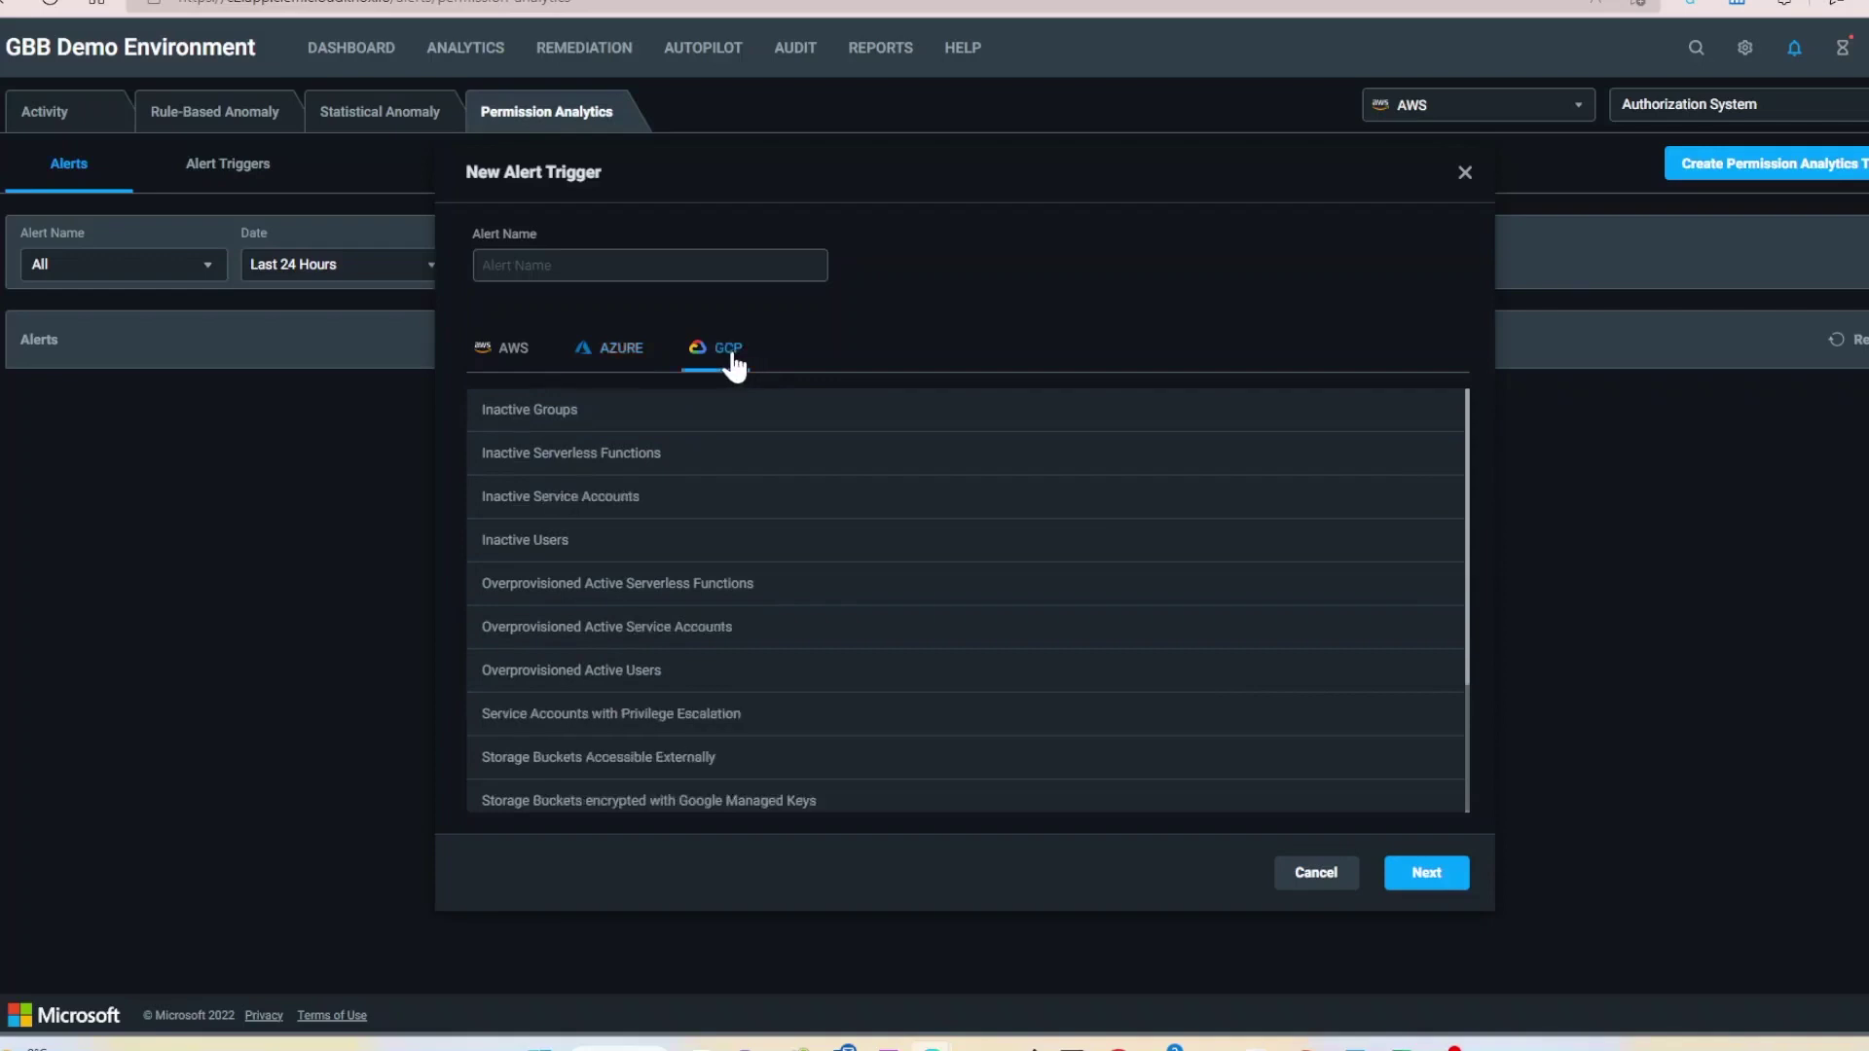
left_click(608, 357)
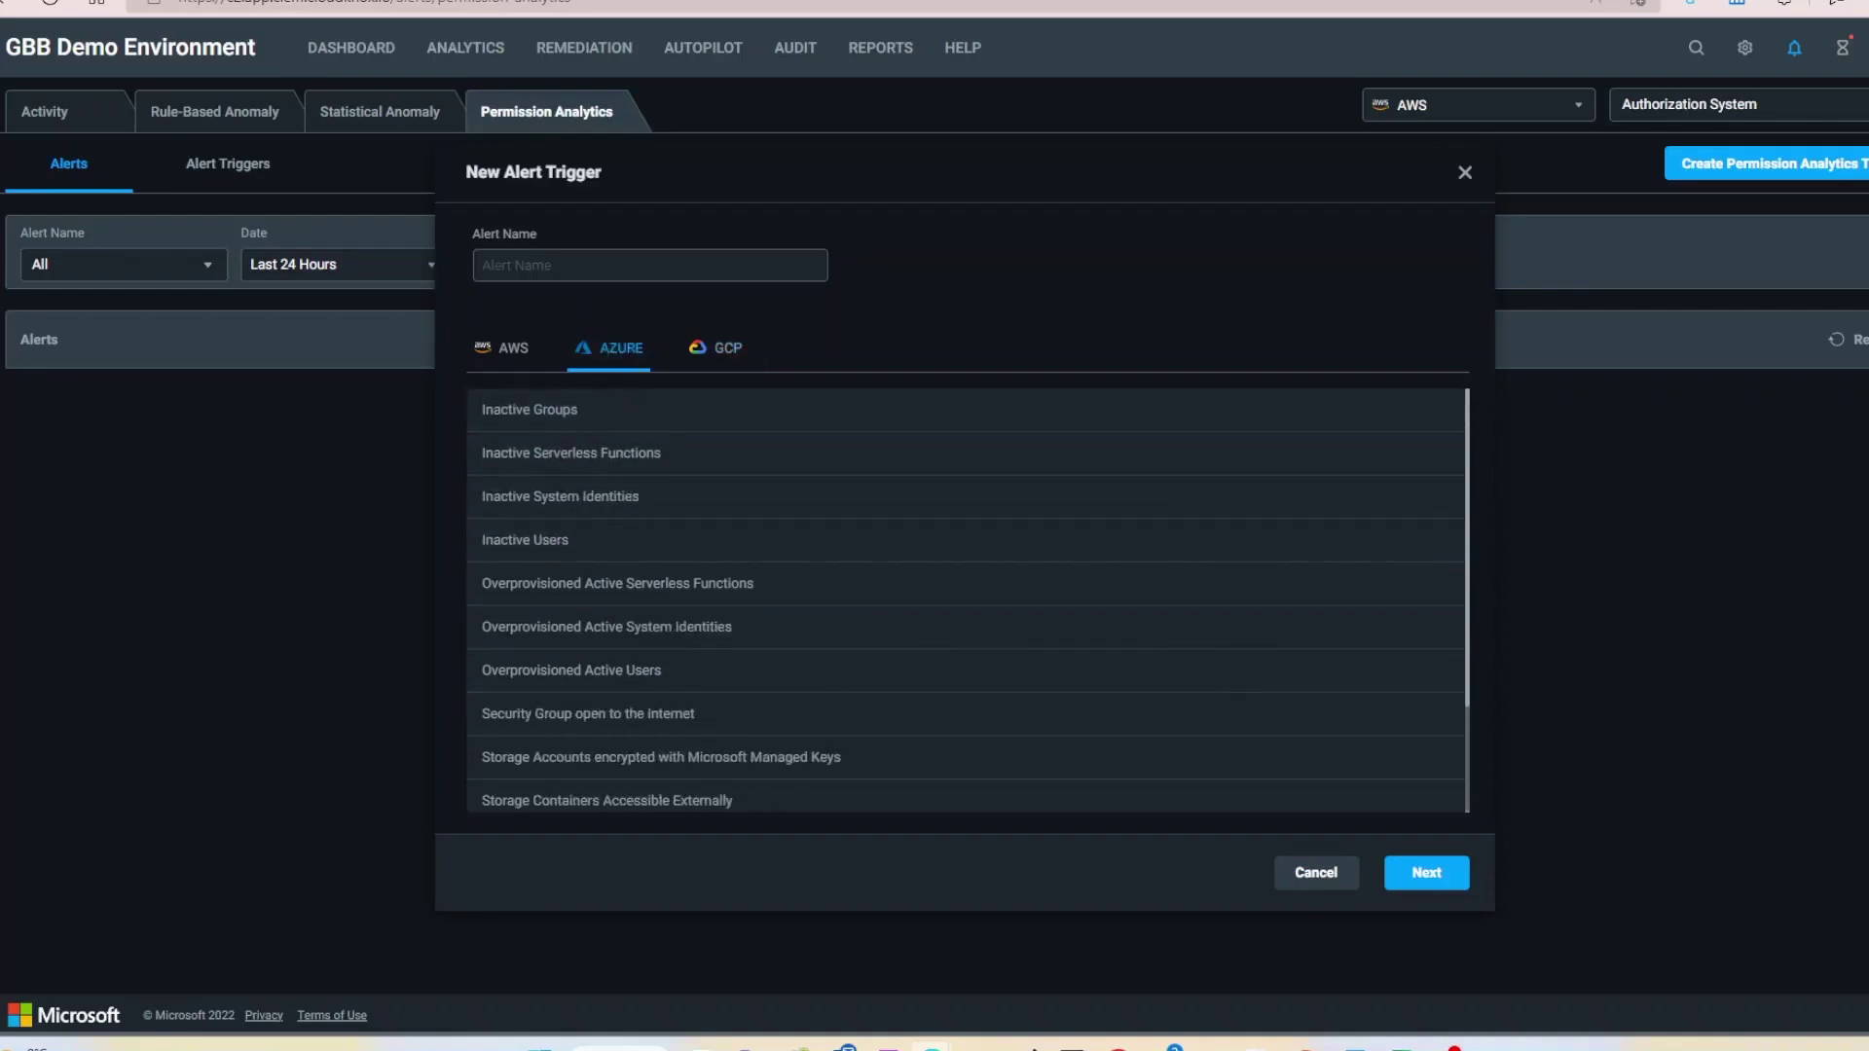
left_click(484, 265)
type("Test")
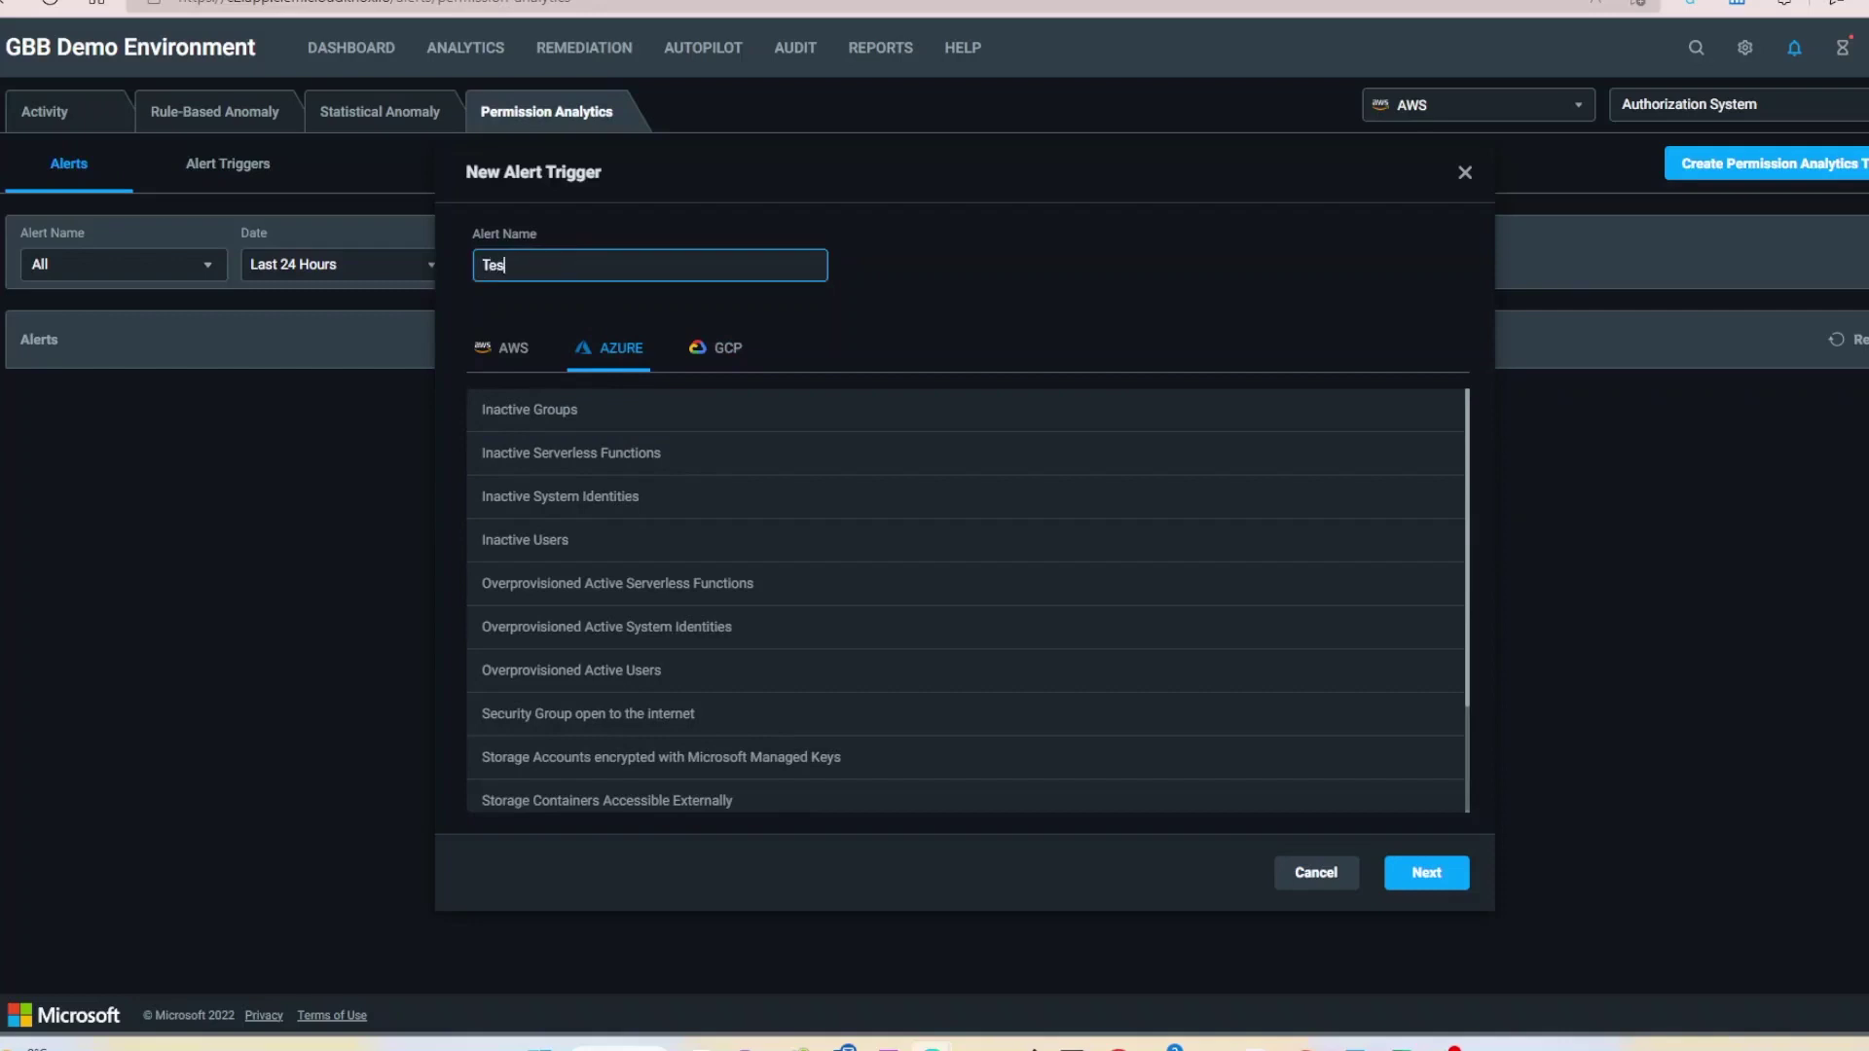
left_click(548, 541)
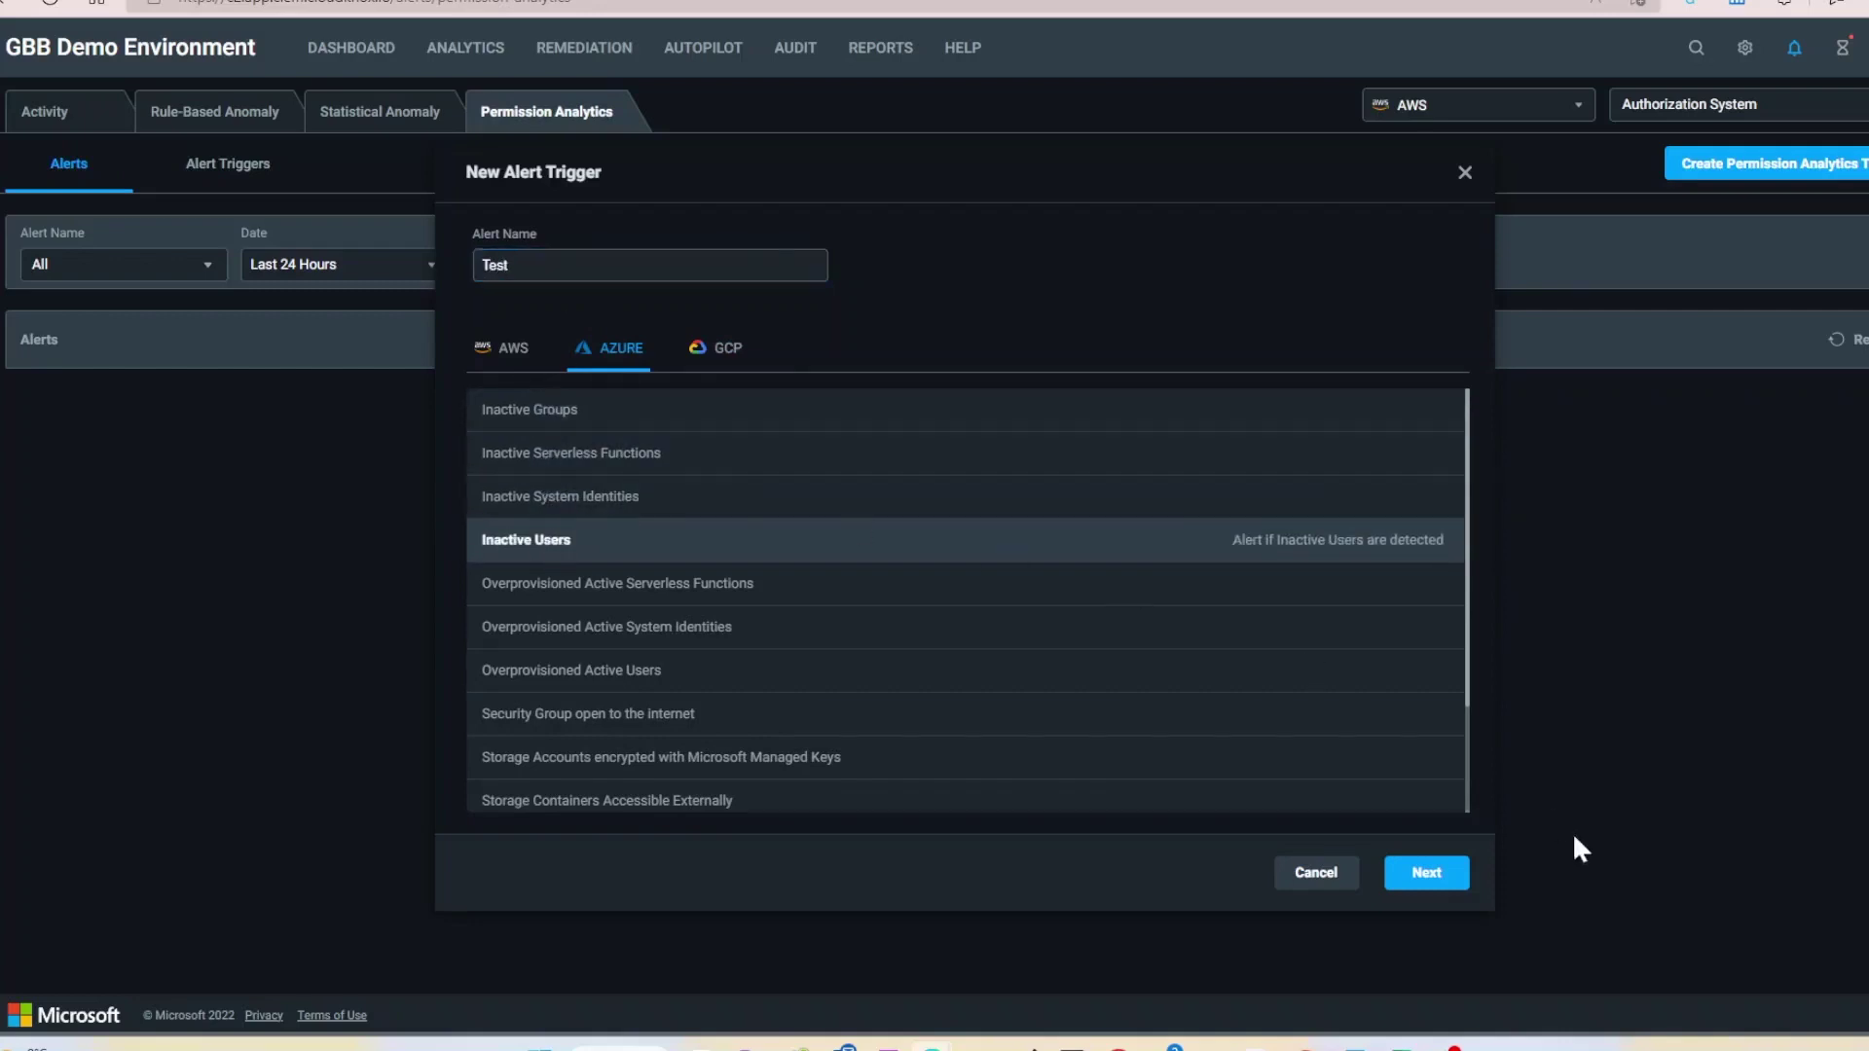
left_click(1416, 884)
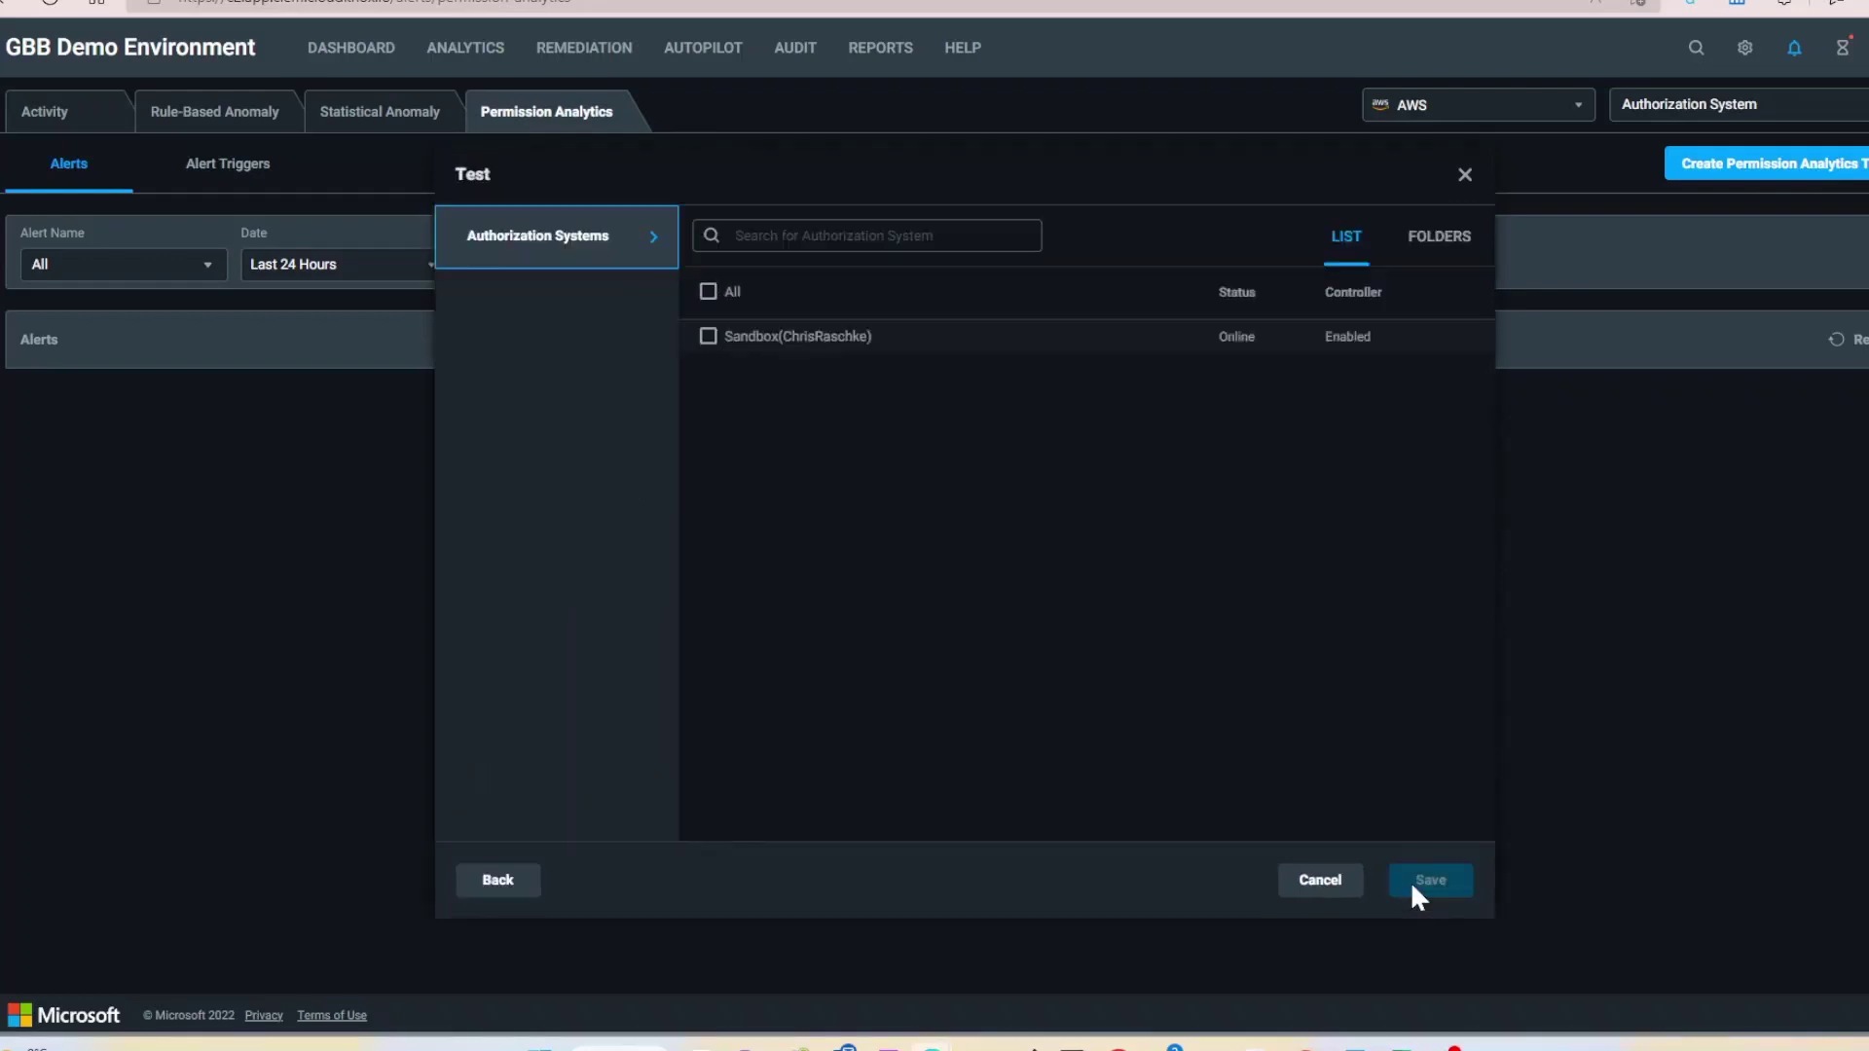
Select the Sandbox authorization system and save the Test trigger
left_click(702, 337)
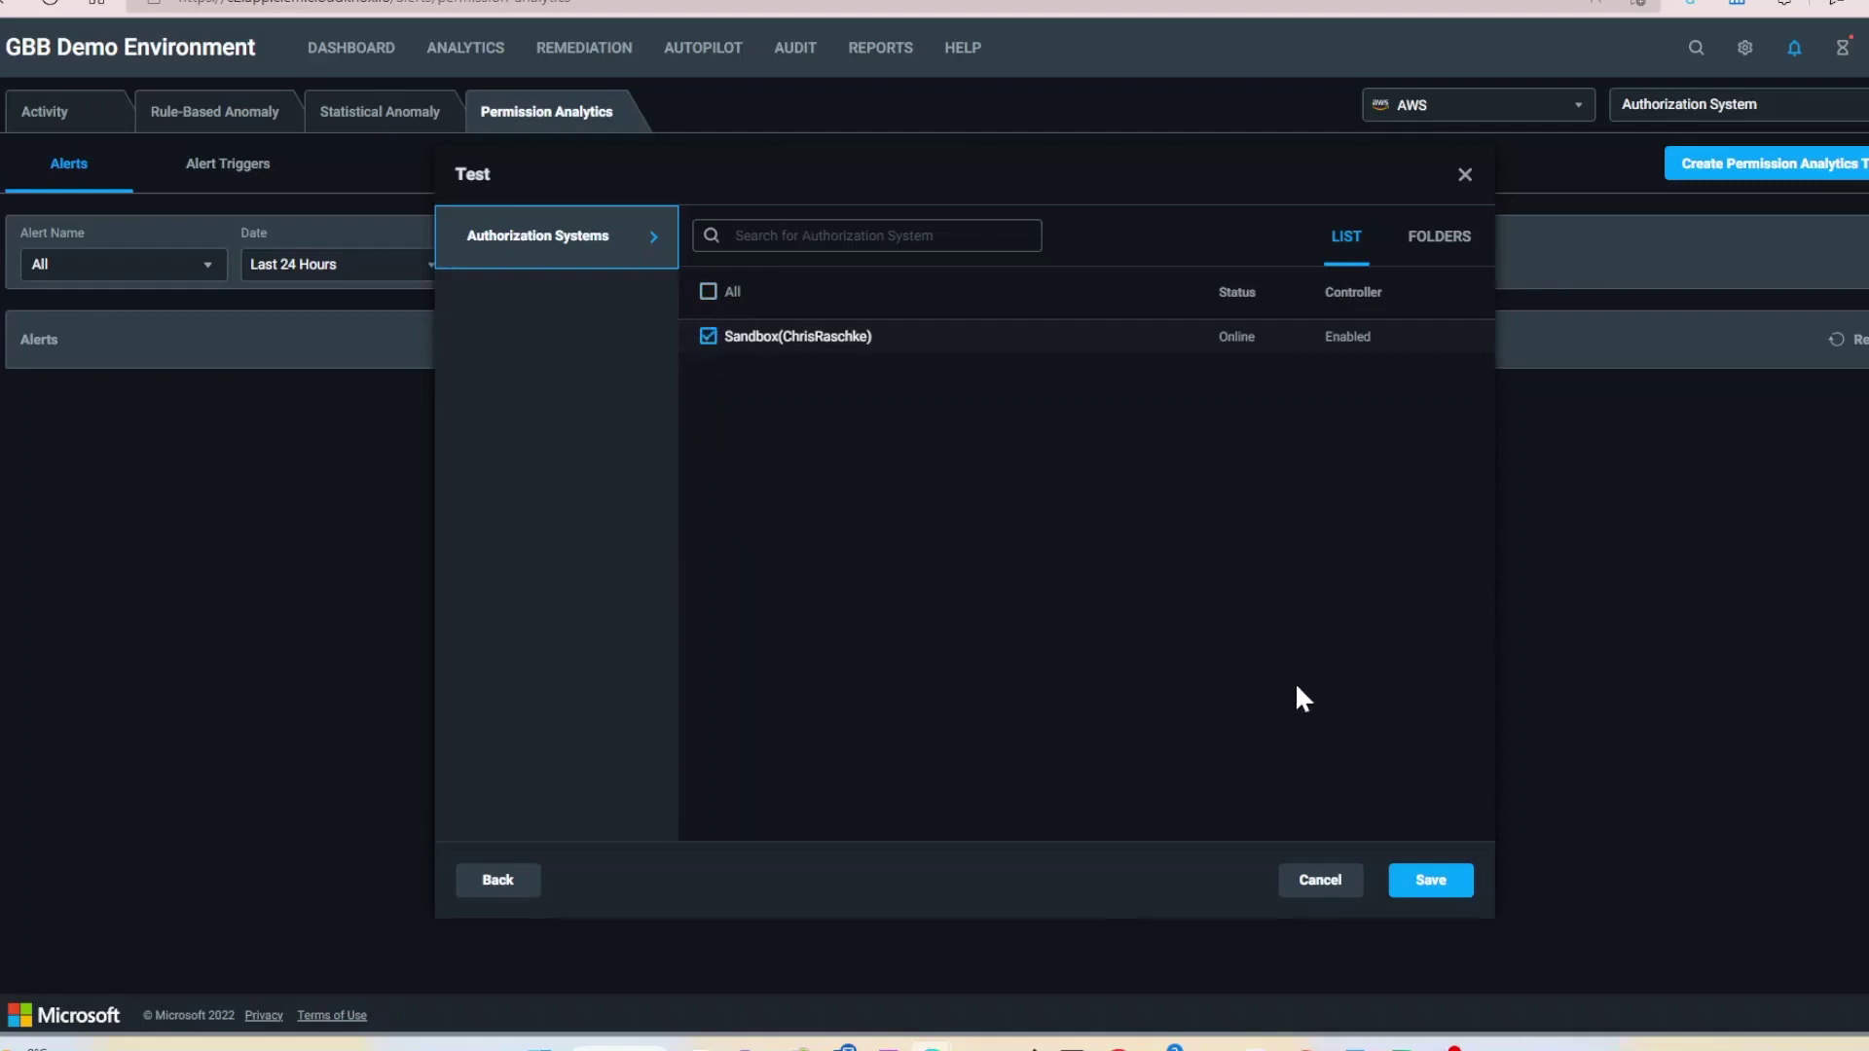
left_click(1428, 886)
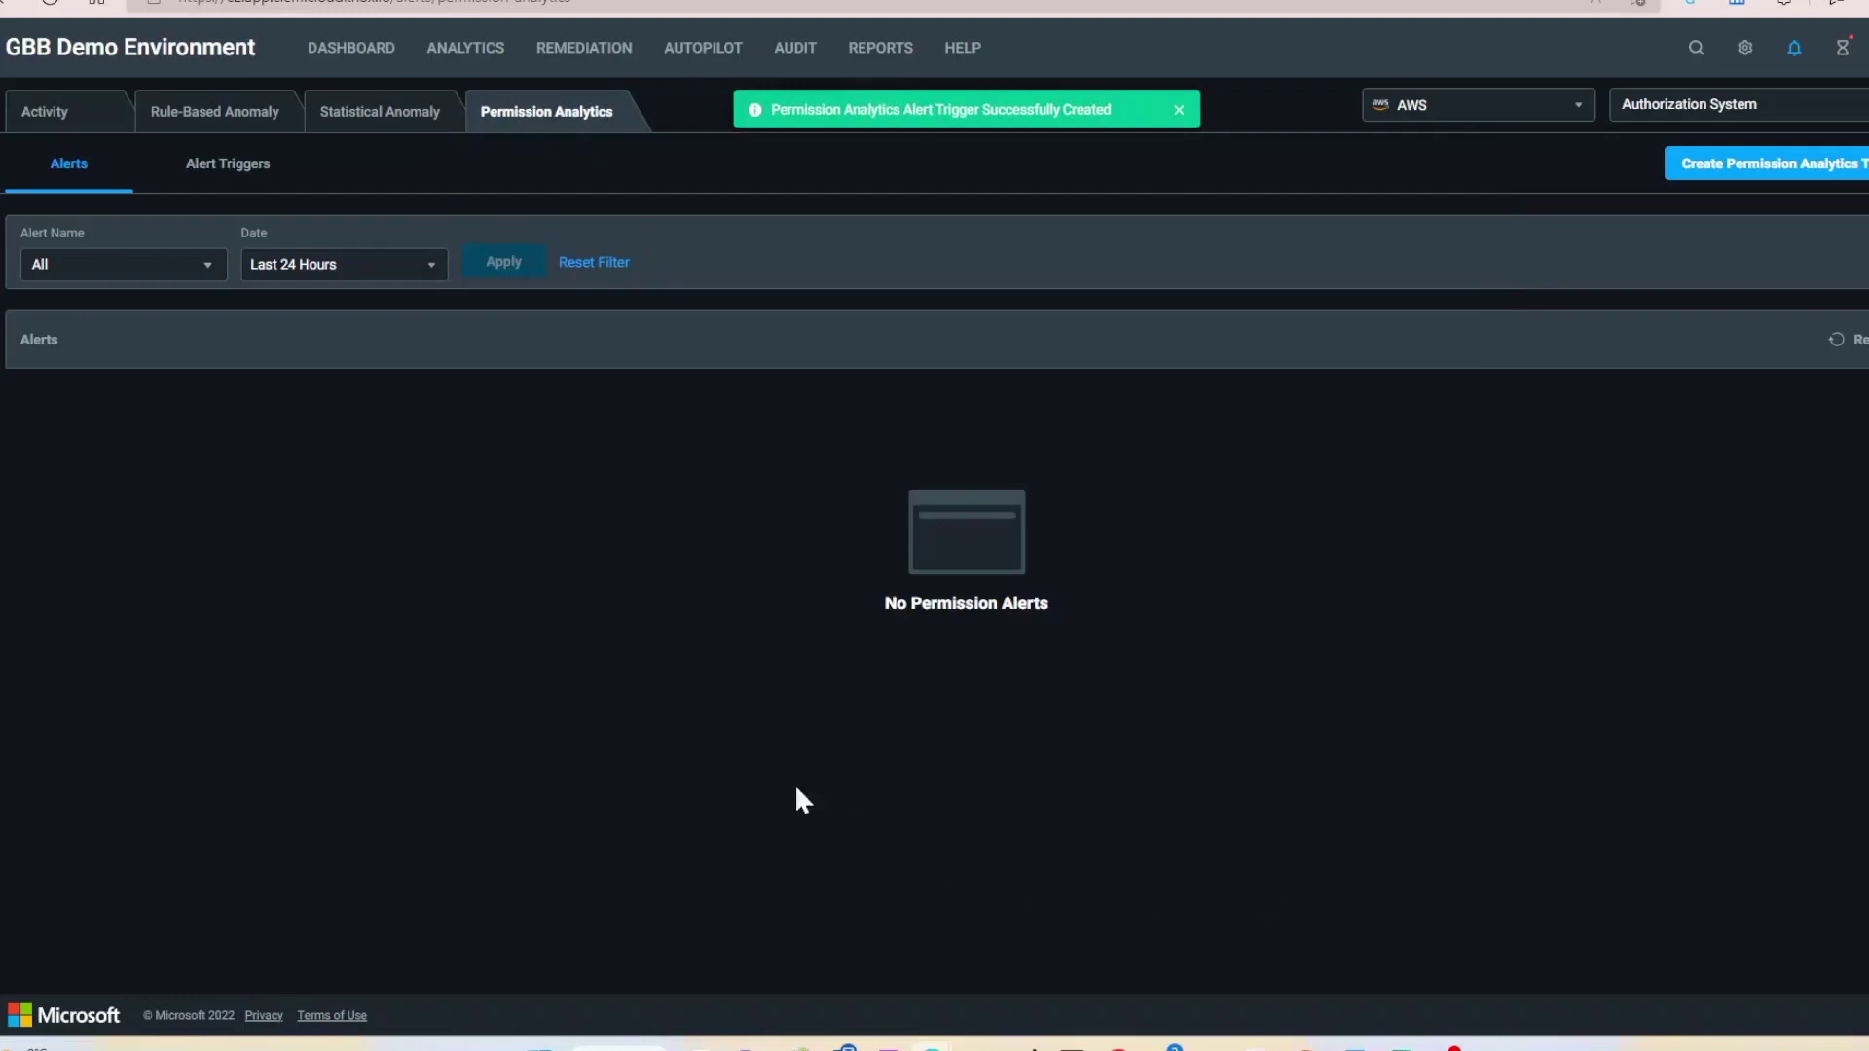